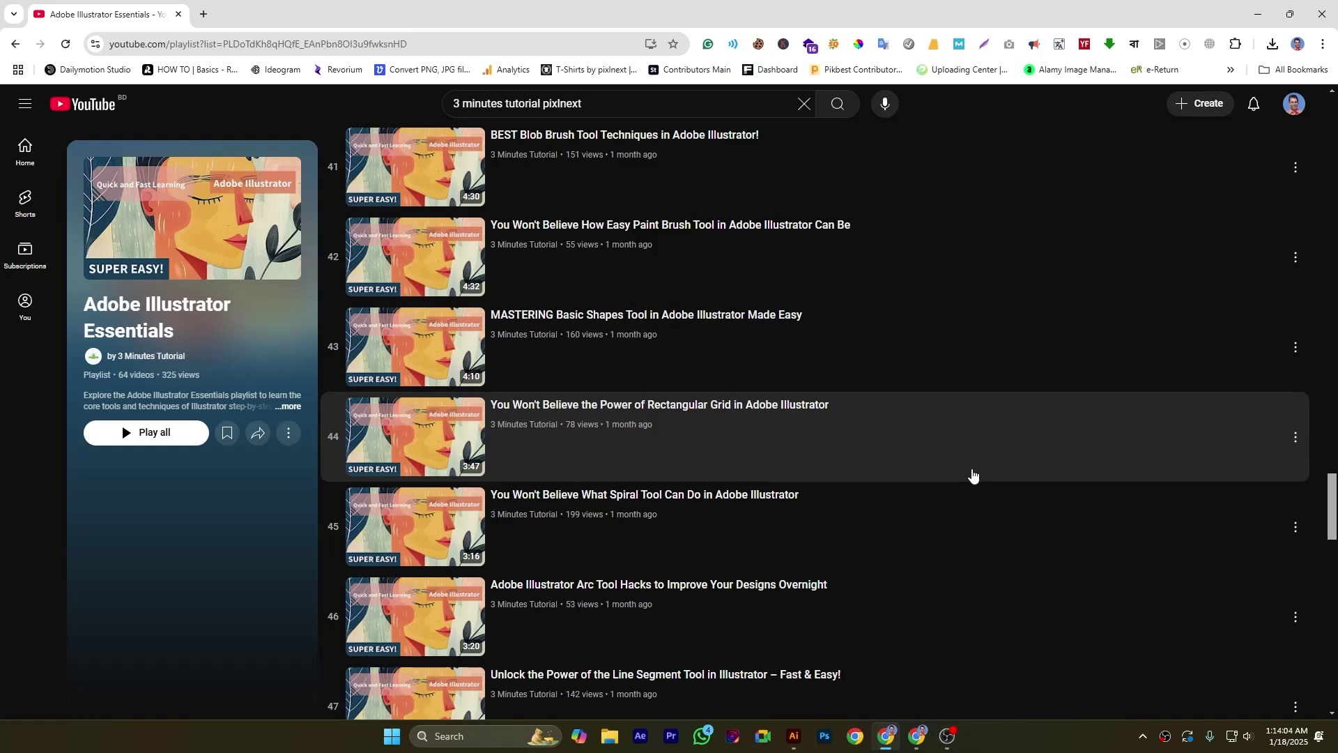
pyautogui.scroll(10, 985, 474)
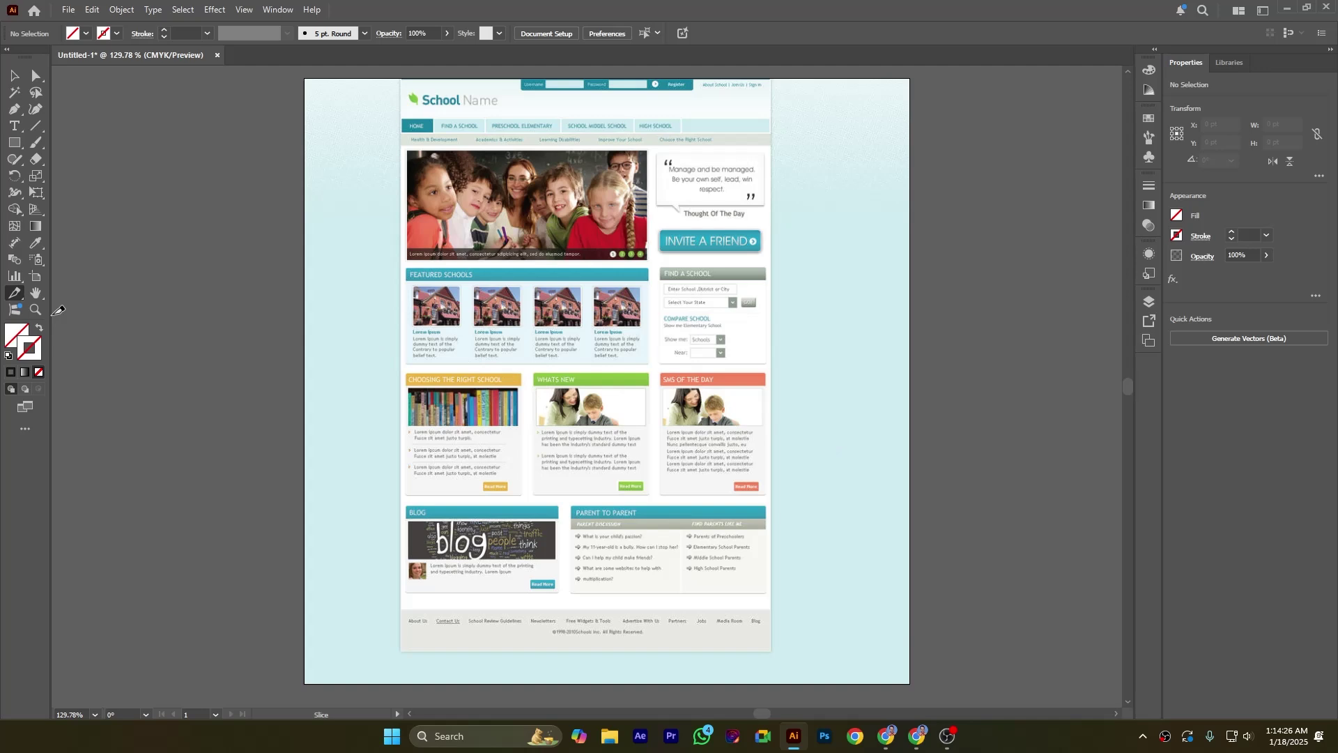
# With the Slice tool, draw slices about 46 × 38 pt and 46 × 39 pt over the first two Featured Schools thumbnails.
pyautogui.click(21, 299)
pyautogui.click(66, 298)
pyautogui.click(23, 300)
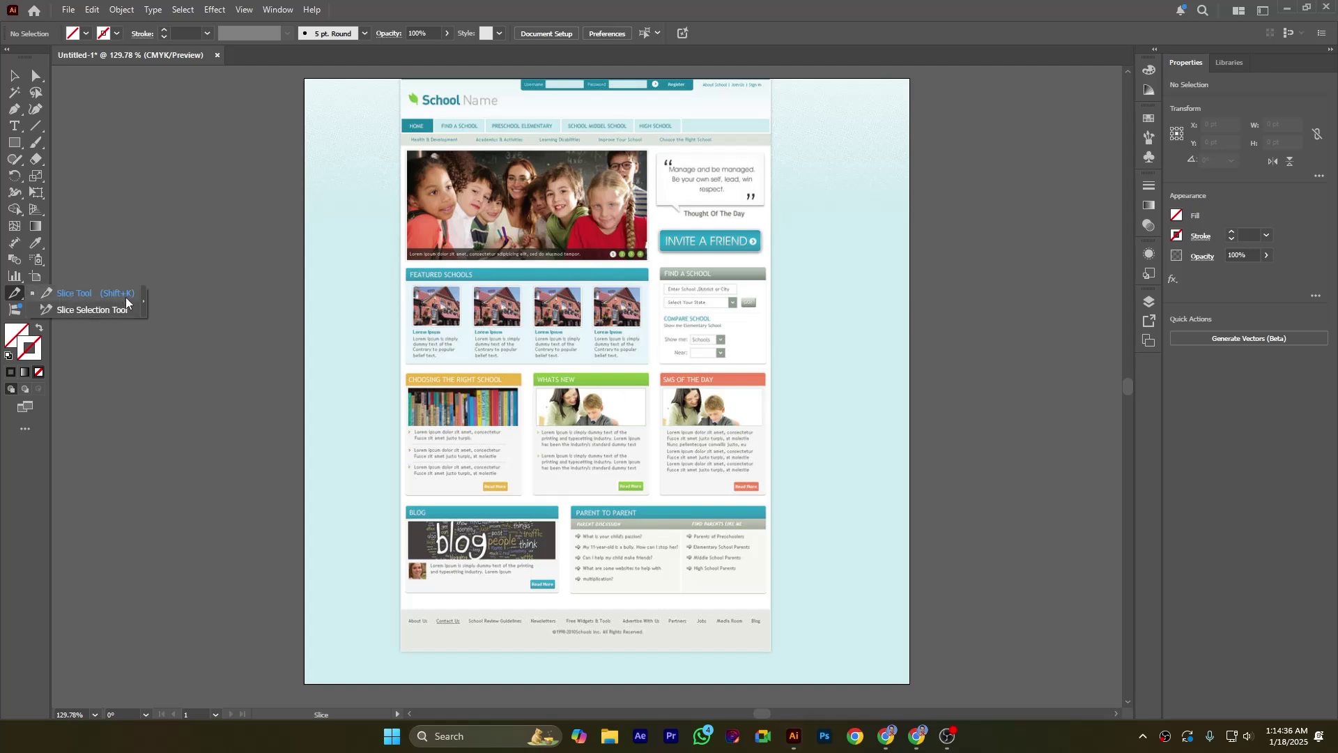
pyautogui.click(17, 298)
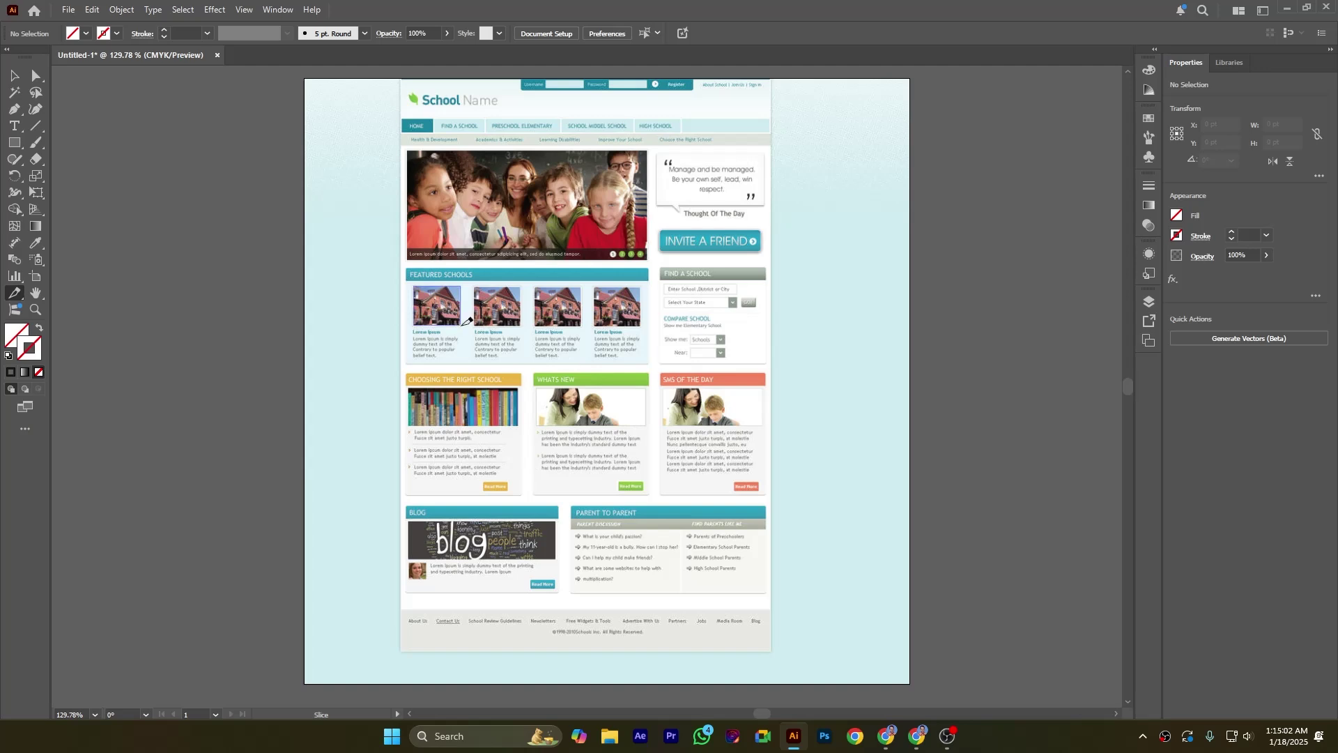
pyautogui.click(462, 323)
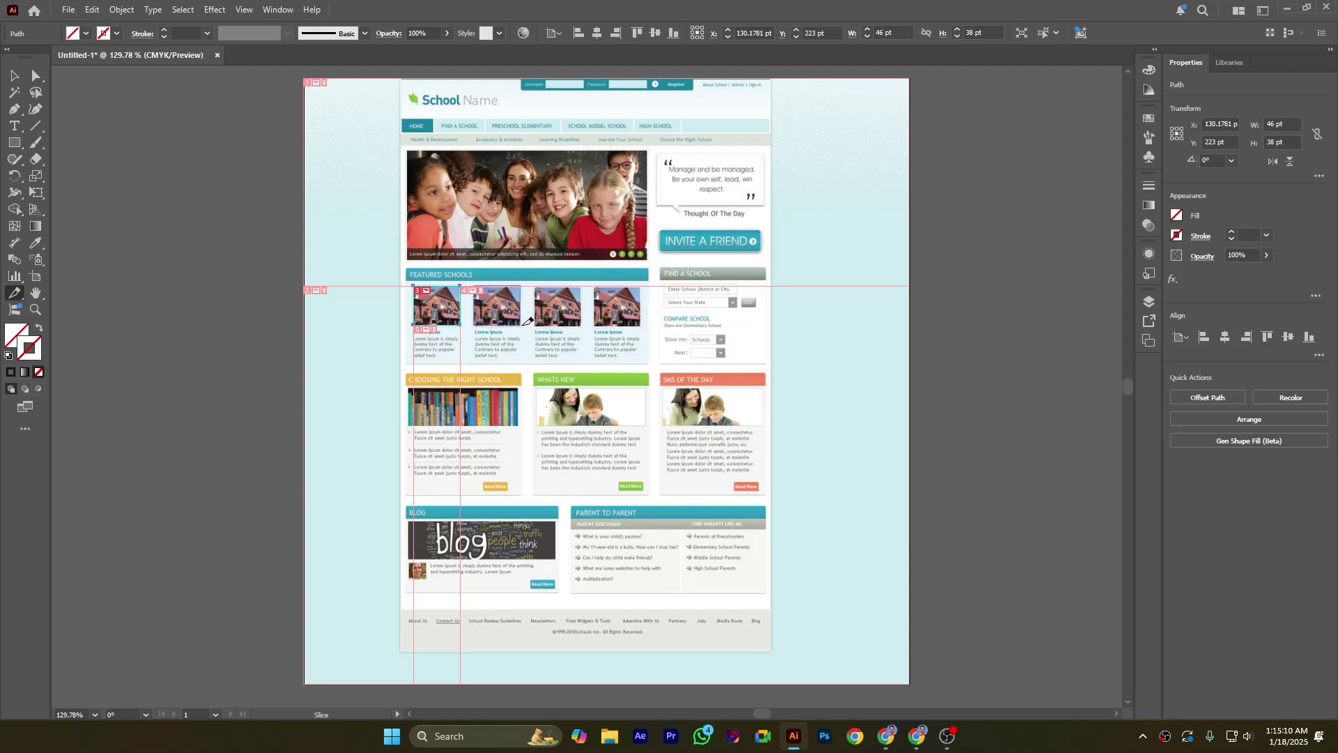
pyautogui.moveTo(527, 321); pyautogui.dragTo(528, 322)
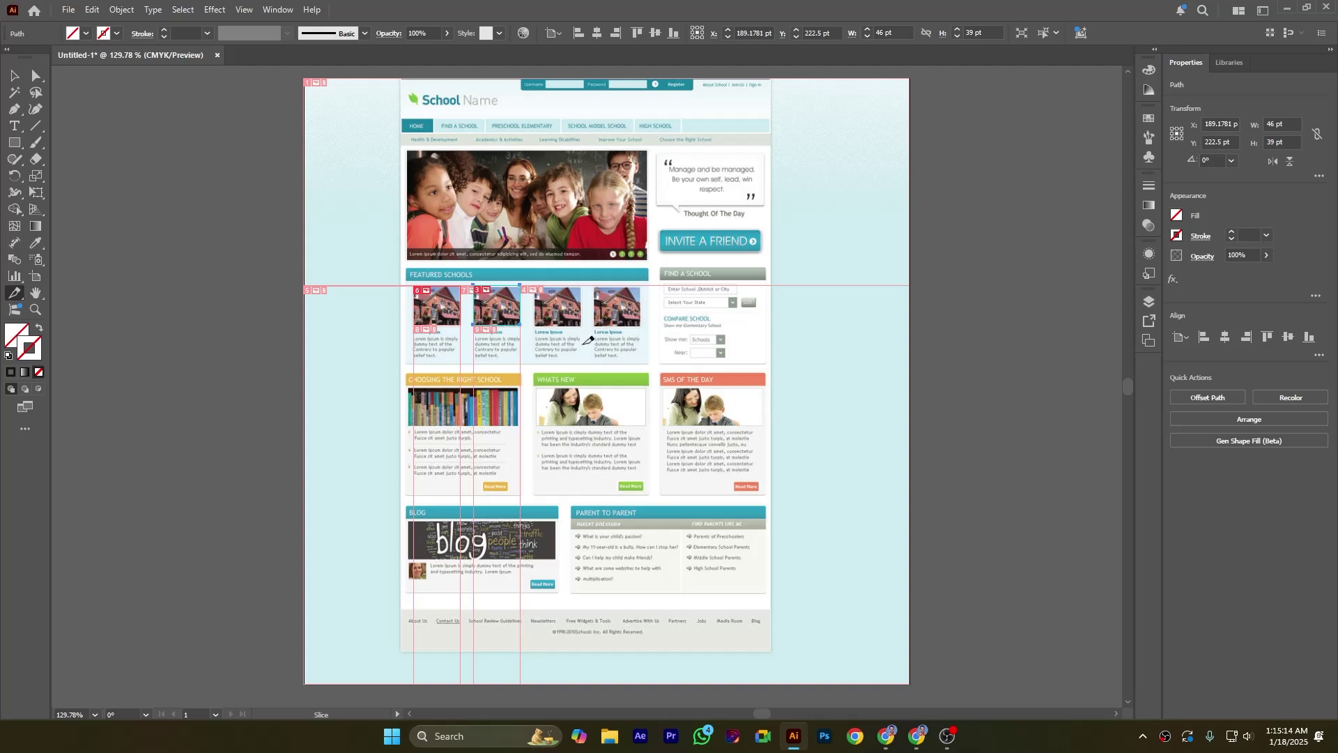
# Add a slice about 46 × 39 pt over the third Featured Schools thumbnail and select it together with the second using Slice Selection.
pyautogui.click(21, 301)
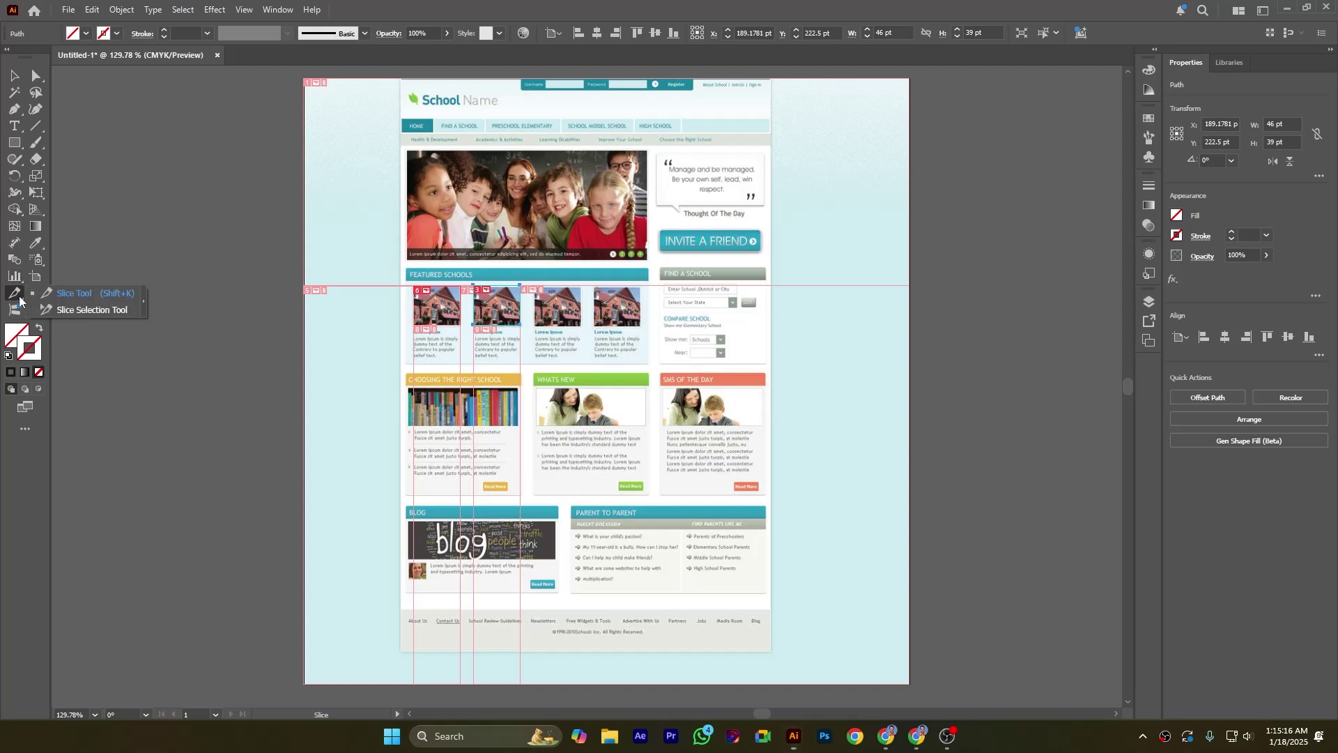
pyautogui.click(74, 311)
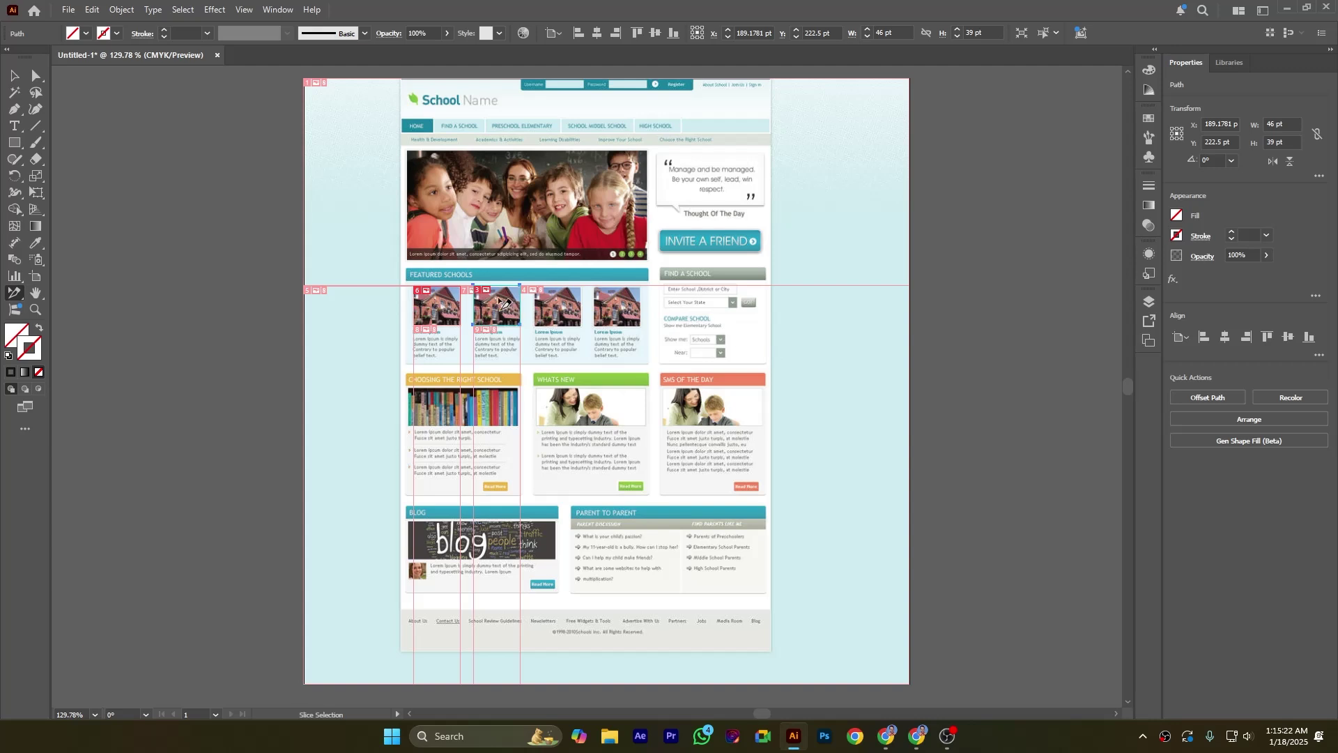
pyautogui.click(444, 301)
pyautogui.click(494, 302)
pyautogui.keyDown('shift'); pyautogui.click(561, 307); pyautogui.keyUp('shift')
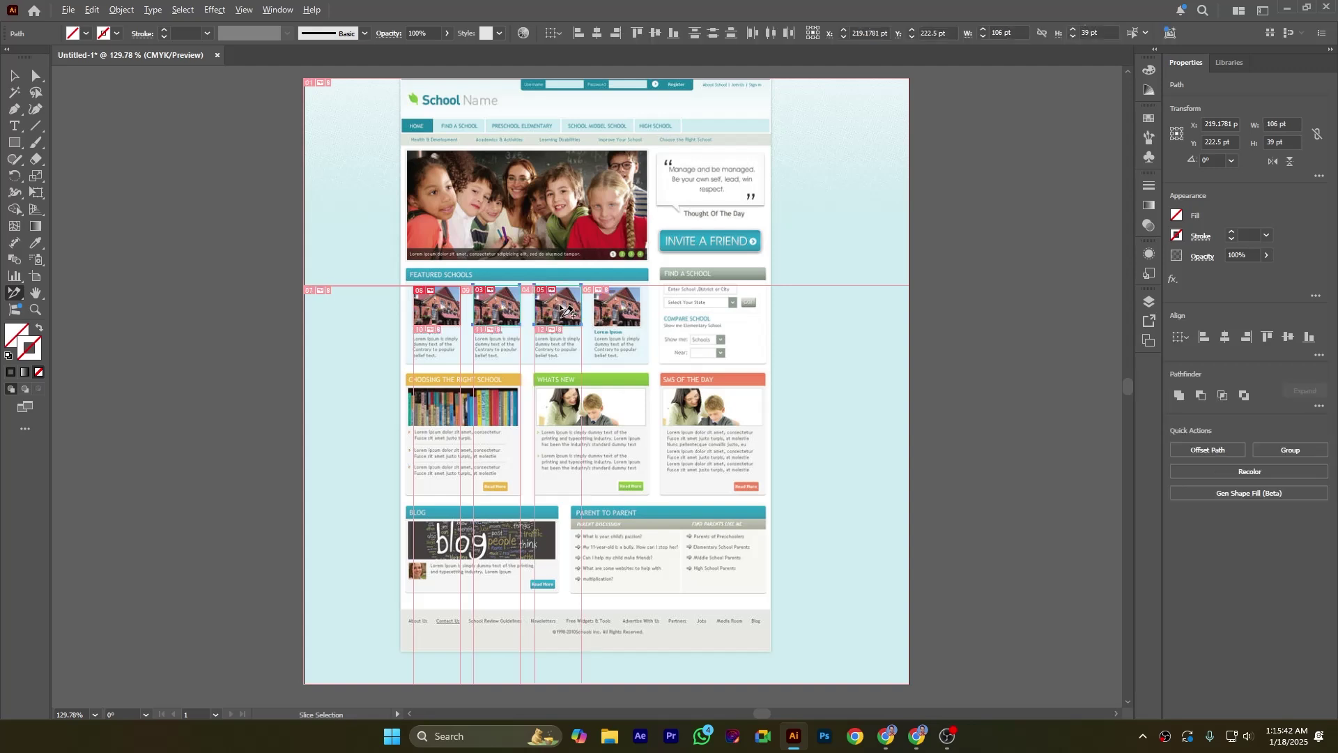
# Add a matching slice over the fourth Featured Schools thumbnail and select it together with the third thumbnail's slice.
pyautogui.keyDown('shift'); pyautogui.click(620, 317); pyautogui.keyUp('shift')
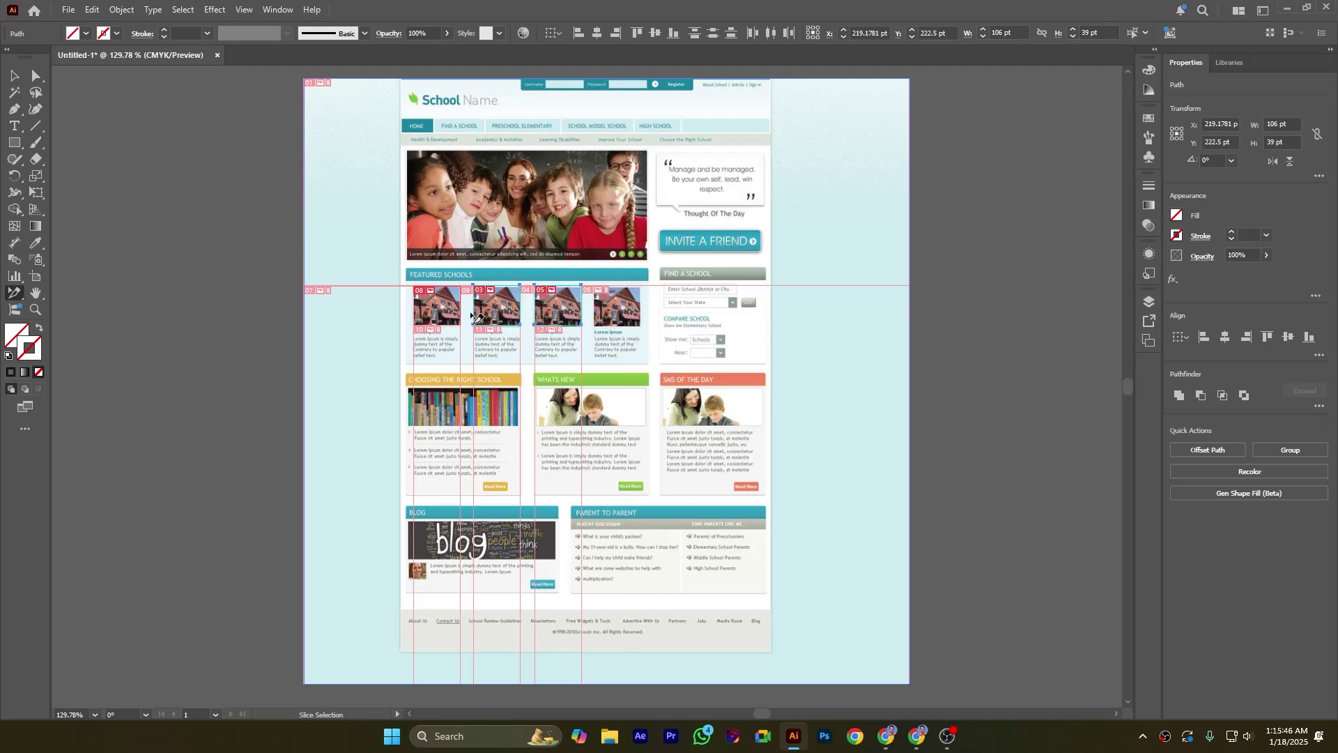
pyautogui.click(446, 310)
pyautogui.click(561, 304)
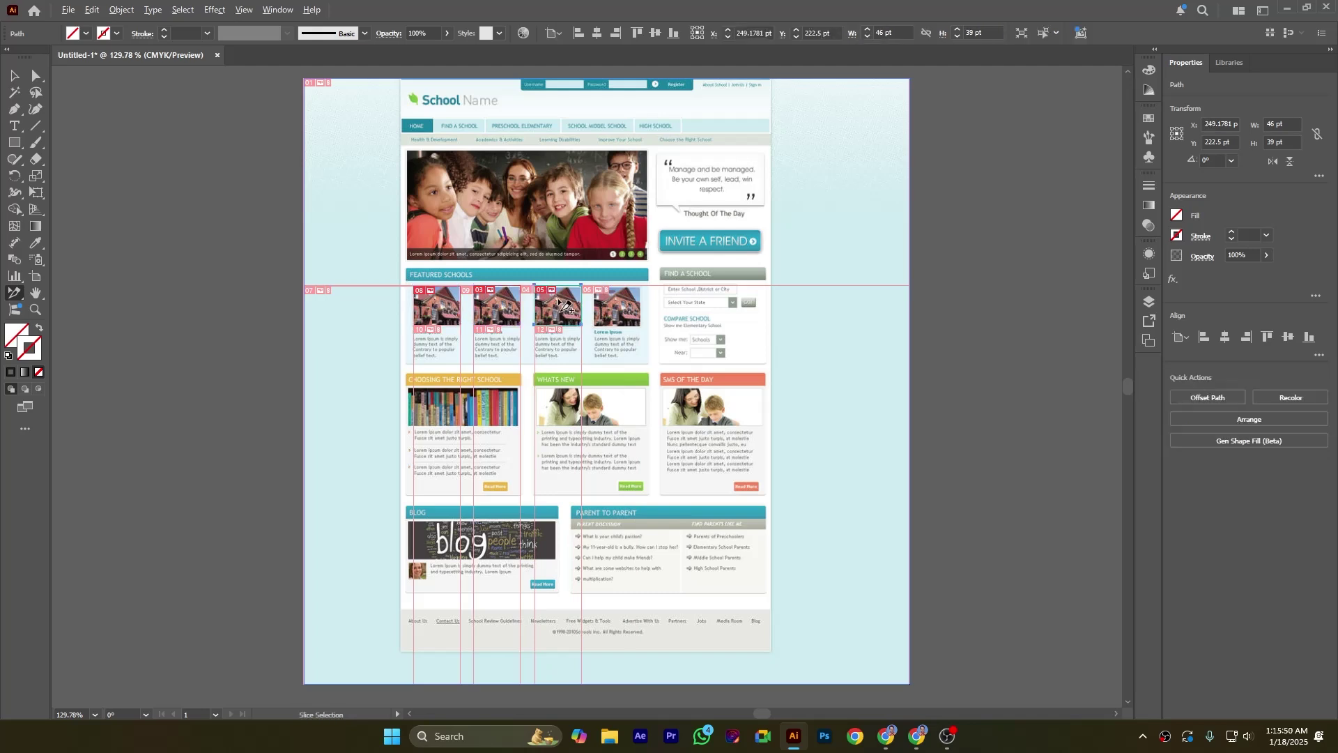
pyautogui.keyDown('shift'); pyautogui.click(620, 308); pyautogui.keyUp('shift')
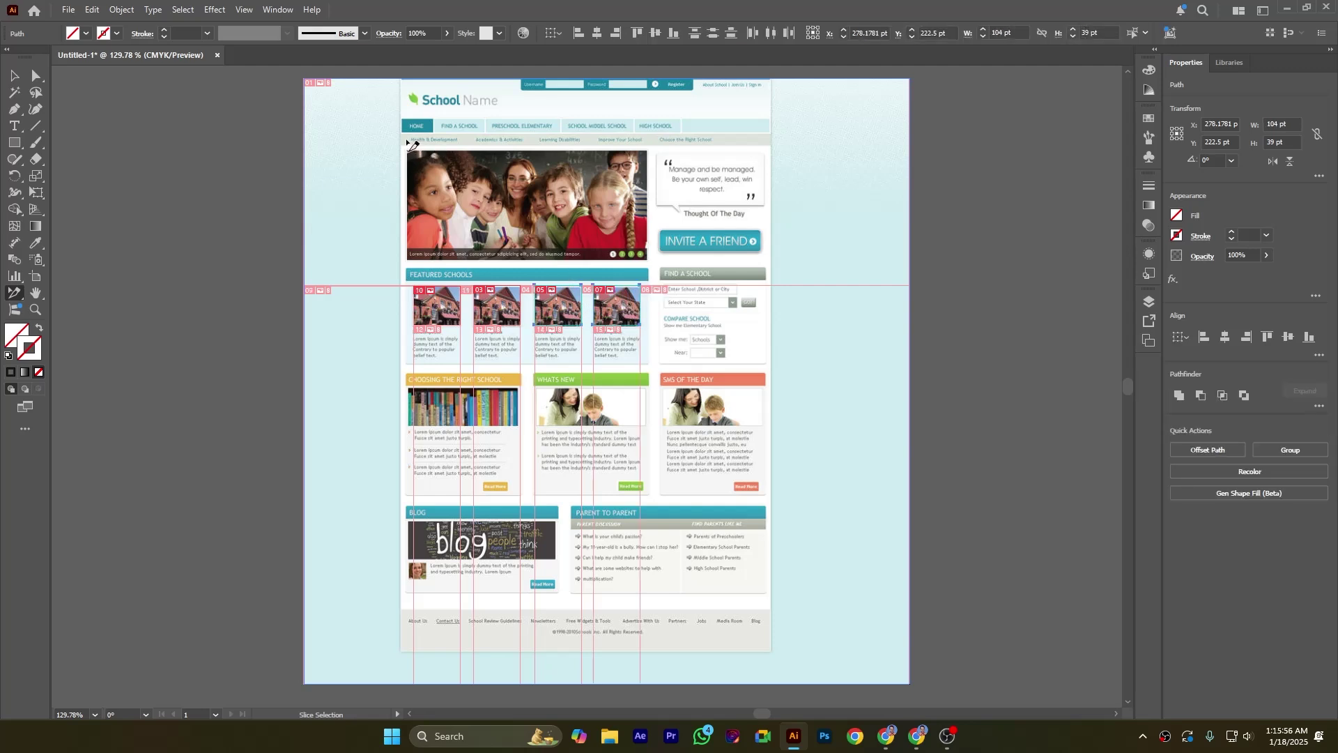
# Draw a slice about 237 × 95 pt over the large banner photo of the children with the Slice tool.
pyautogui.moveTo(407, 138); pyautogui.dragTo(648, 249)
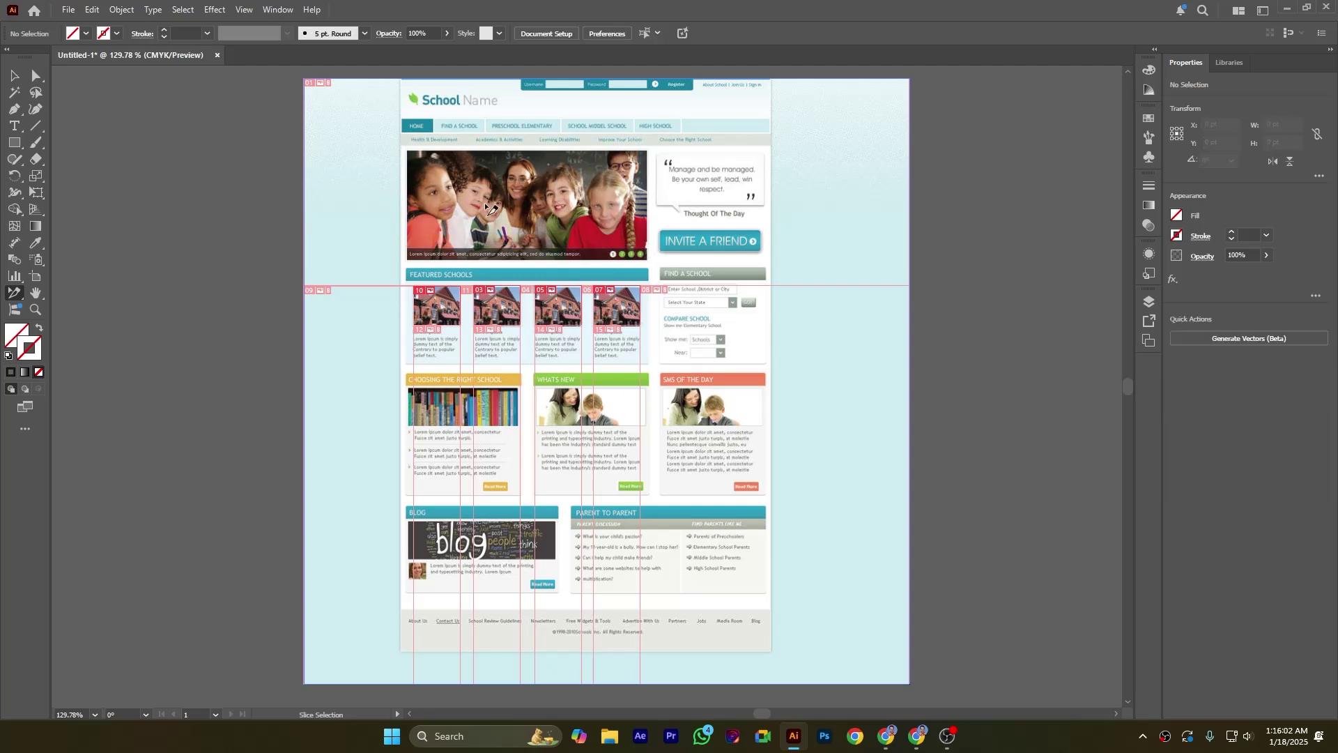
pyautogui.moveTo(14, 293); pyautogui.dragTo(70, 298)
pyautogui.moveTo(414, 147); pyautogui.dragTo(650, 247)
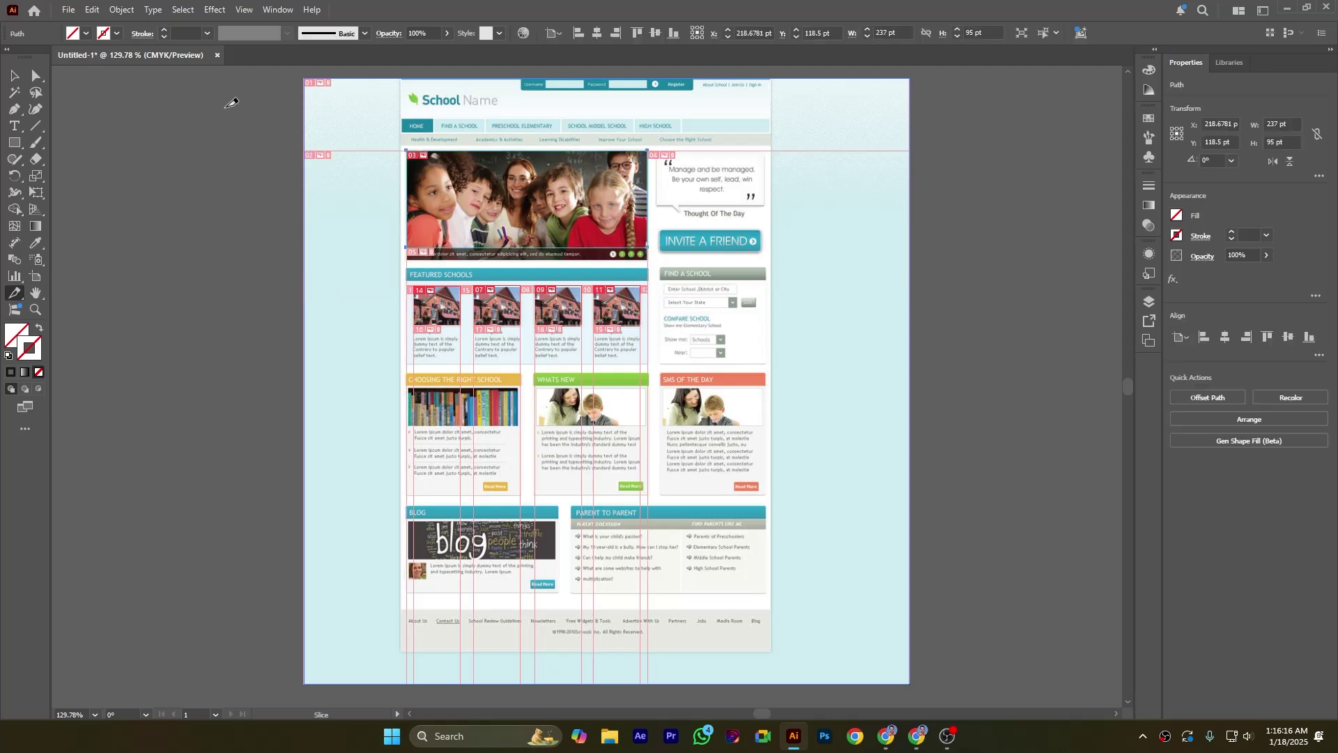
# Open Save for Web (Legacy) export for the sliced artwork and apply the PNG-24 preset to the banner slice.
pyautogui.click(69, 11)
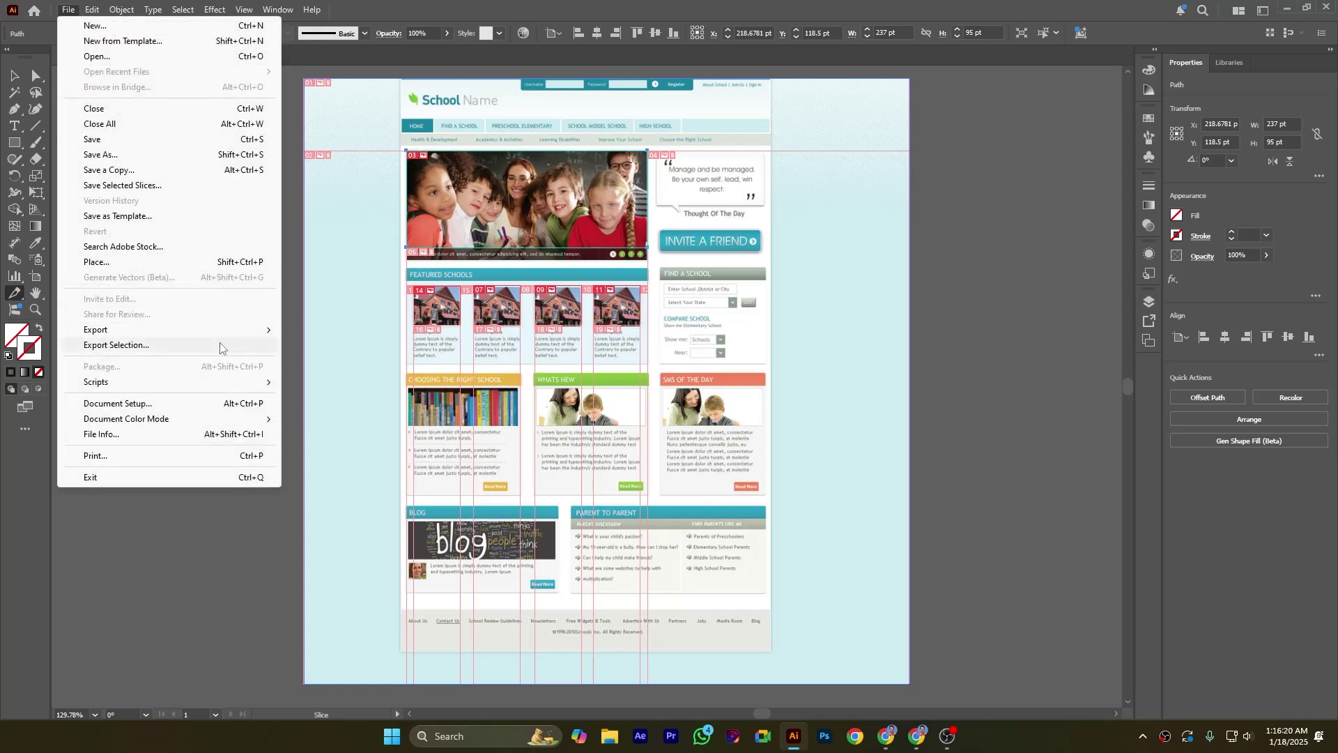
pyautogui.moveTo(222, 333)
pyautogui.click(385, 361)
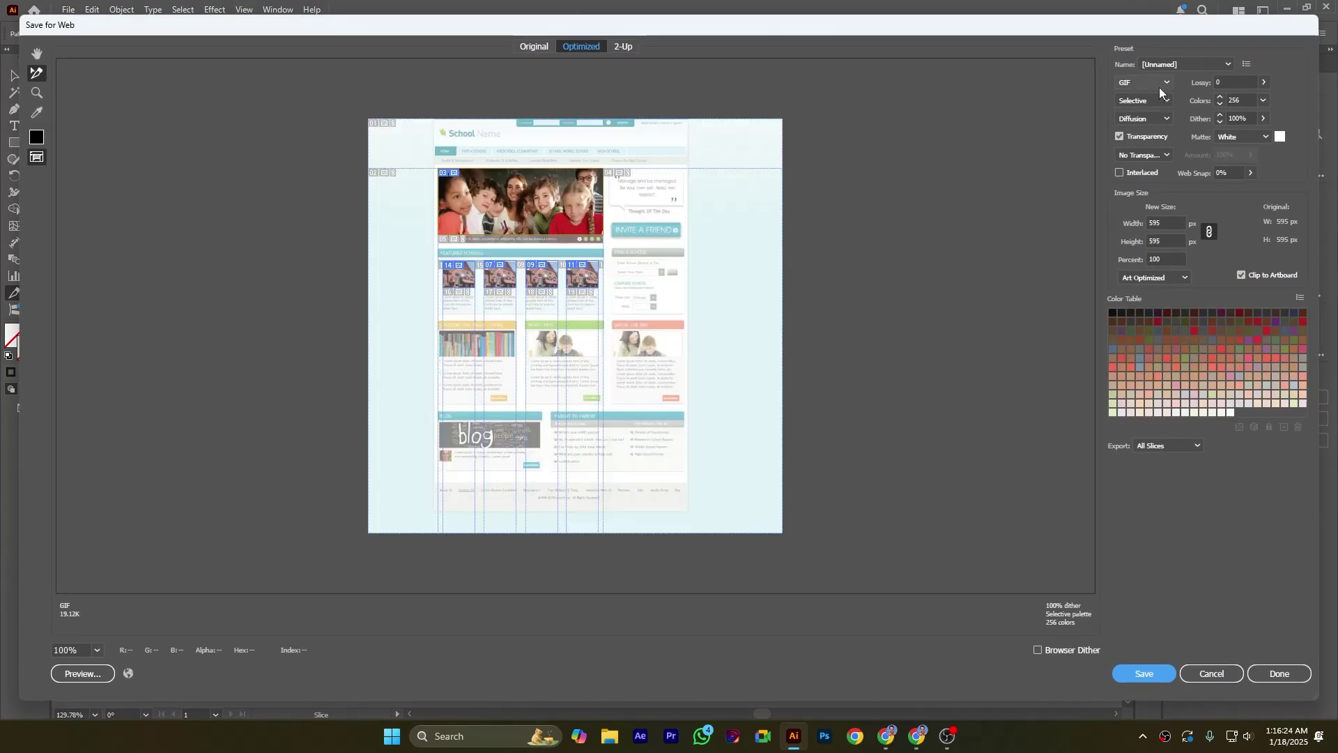
pyautogui.click(1169, 65)
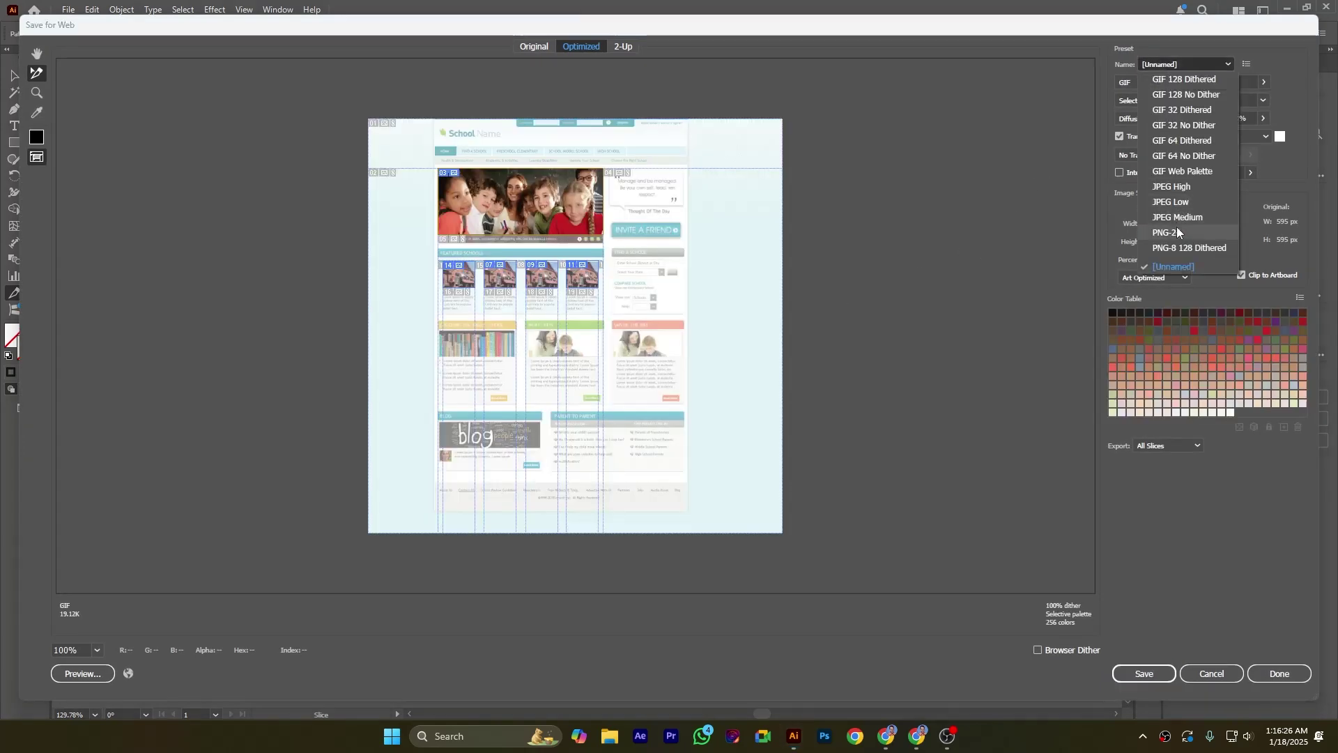
pyautogui.click(1176, 230)
pyautogui.click(1160, 83)
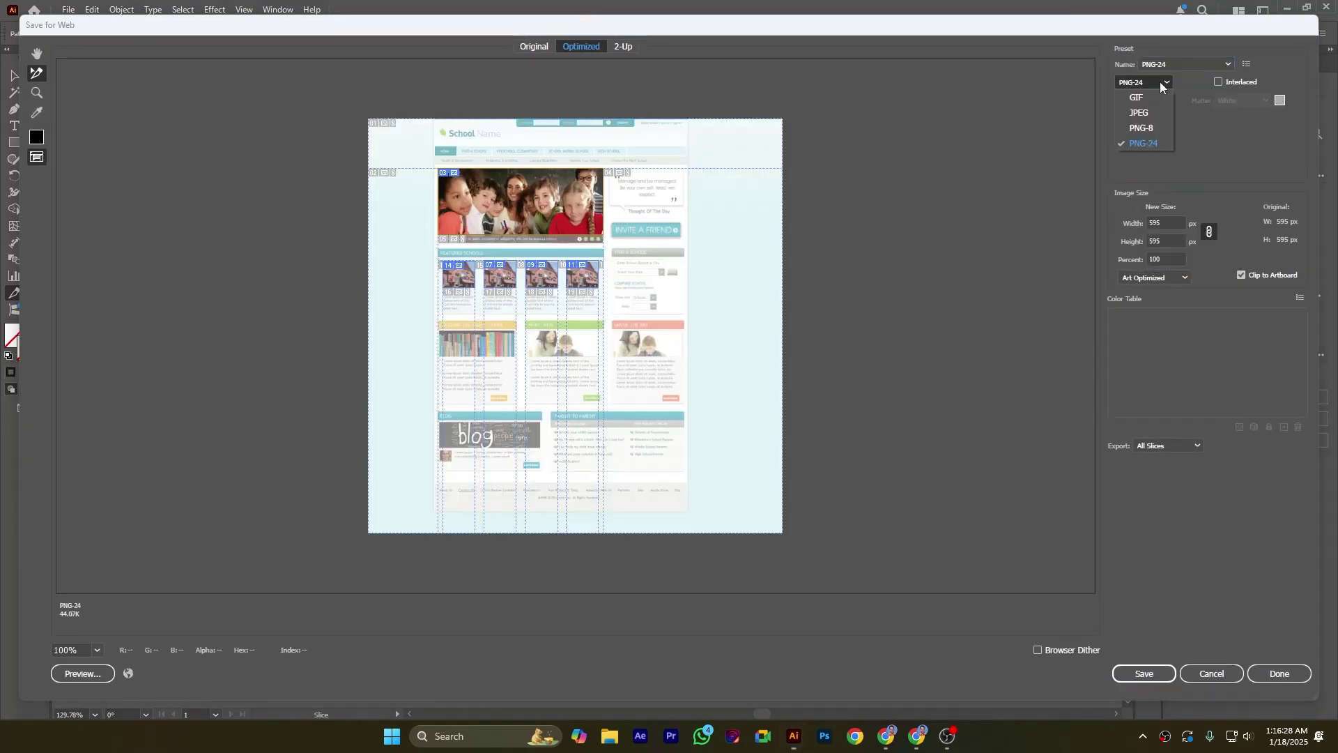
pyautogui.click(1147, 144)
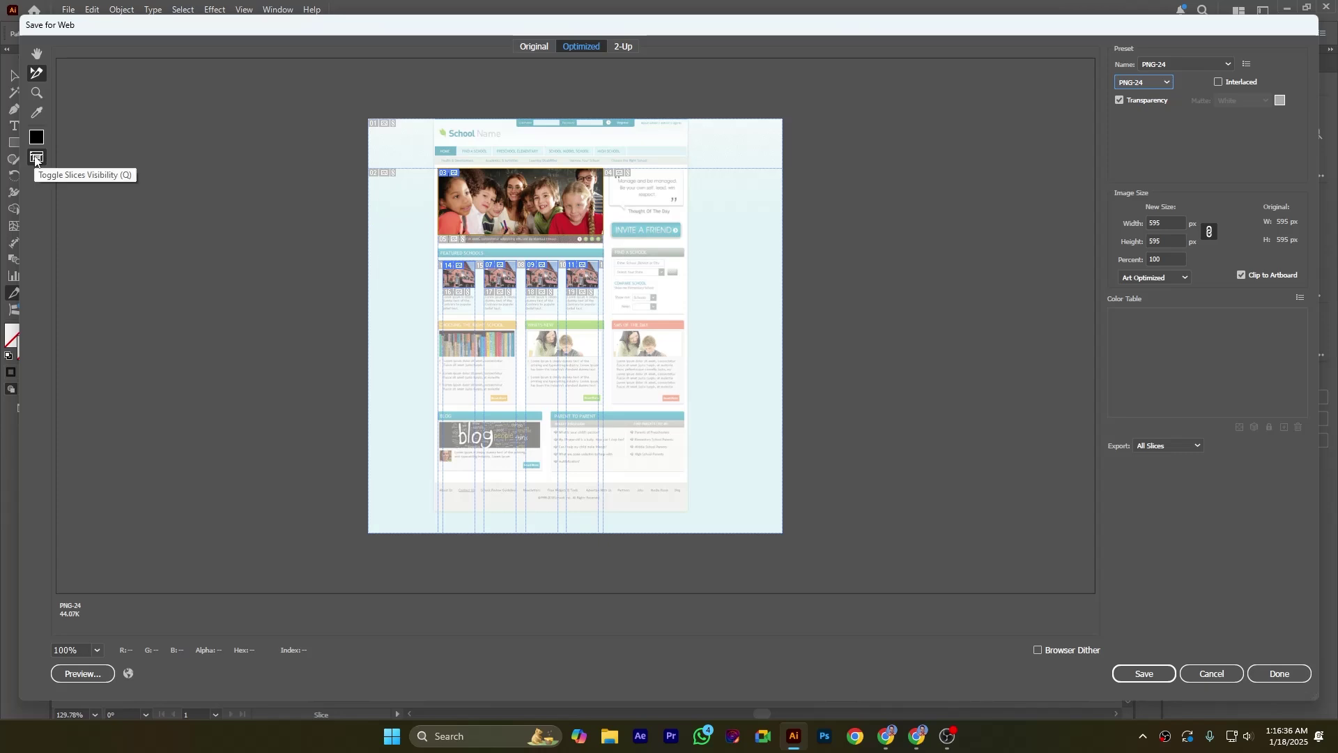
# Toggle the slices' visibility off and on in the export preview to compare the artwork with and without them.
pyautogui.click(36, 158)
pyautogui.click(36, 158)
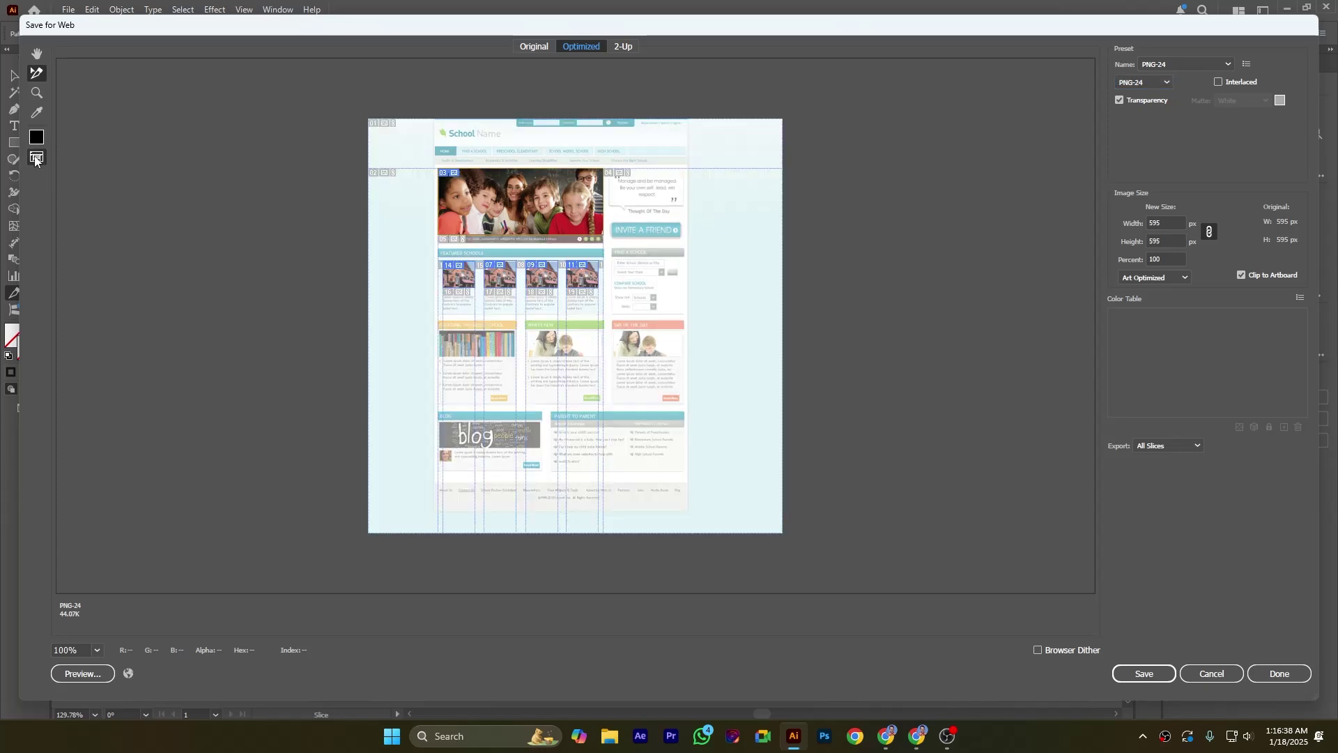
pyautogui.click(36, 158)
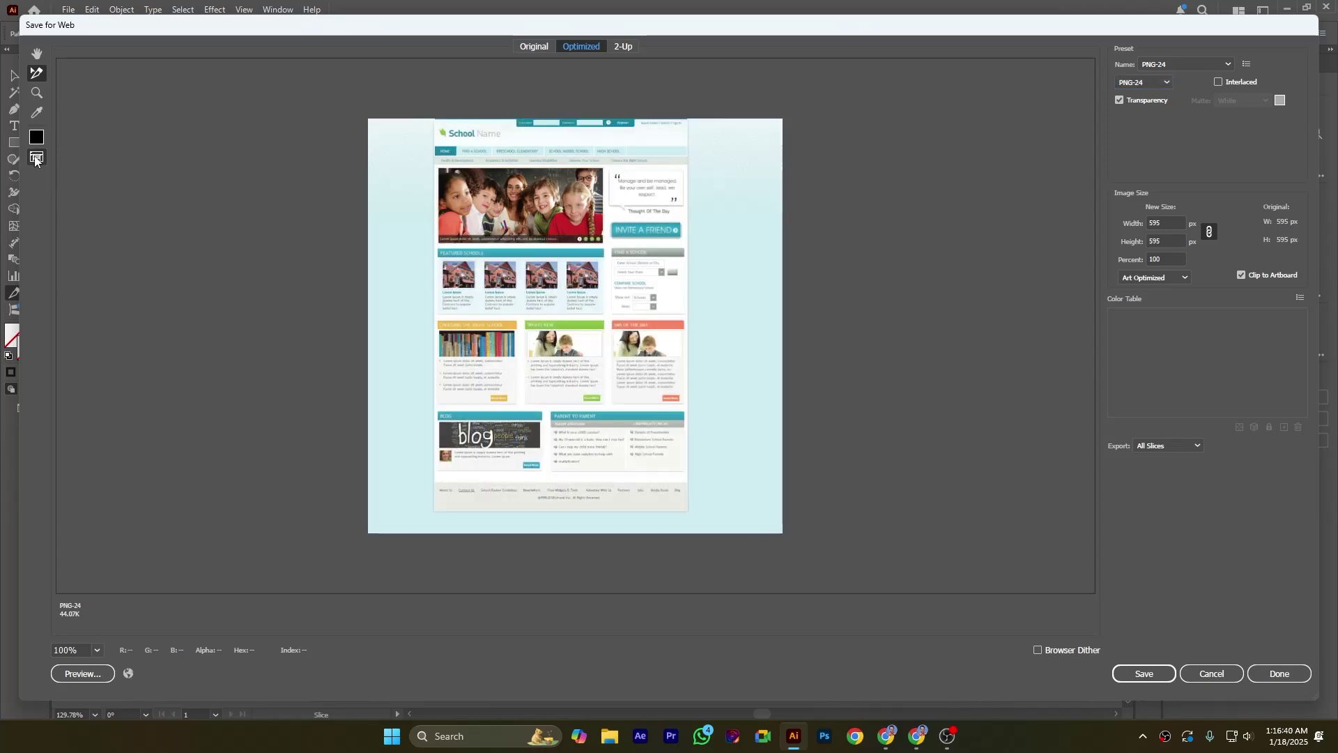
pyautogui.click(36, 158)
pyautogui.click(35, 159)
pyautogui.click(36, 159)
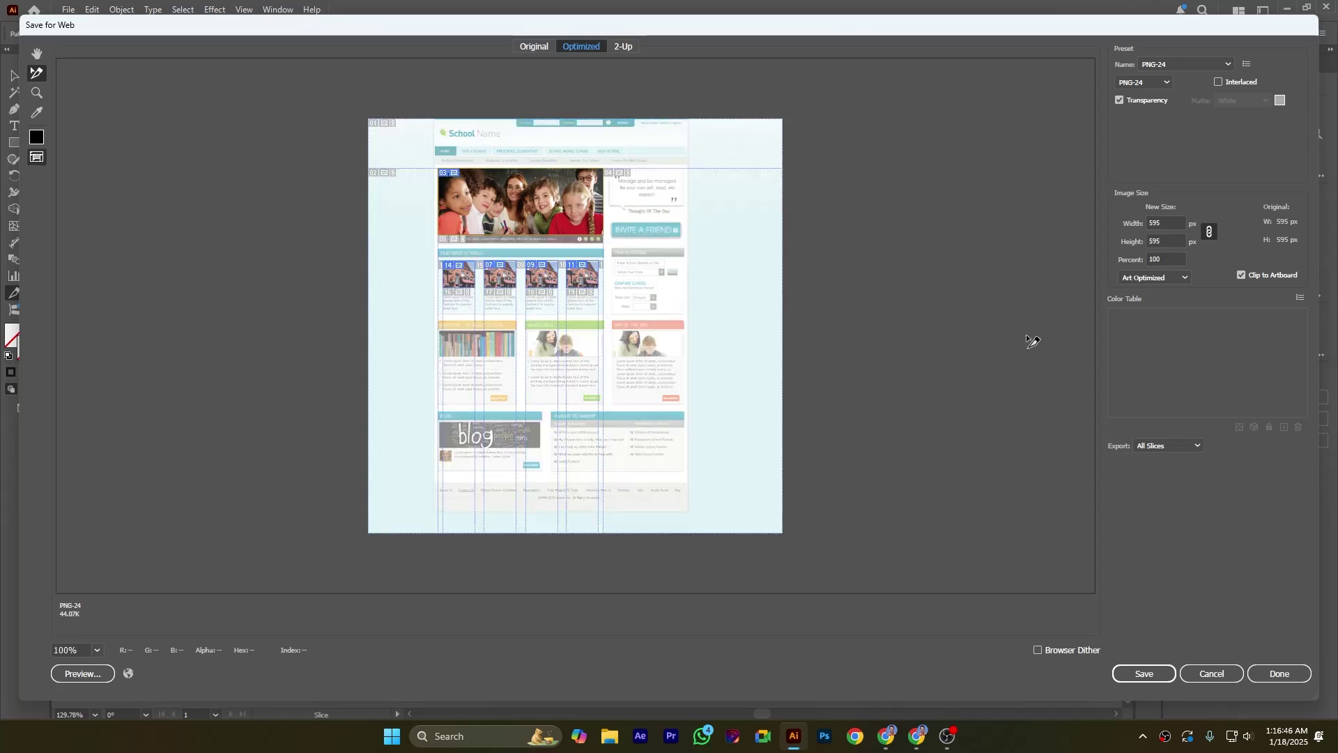
pyautogui.click(1194, 447)
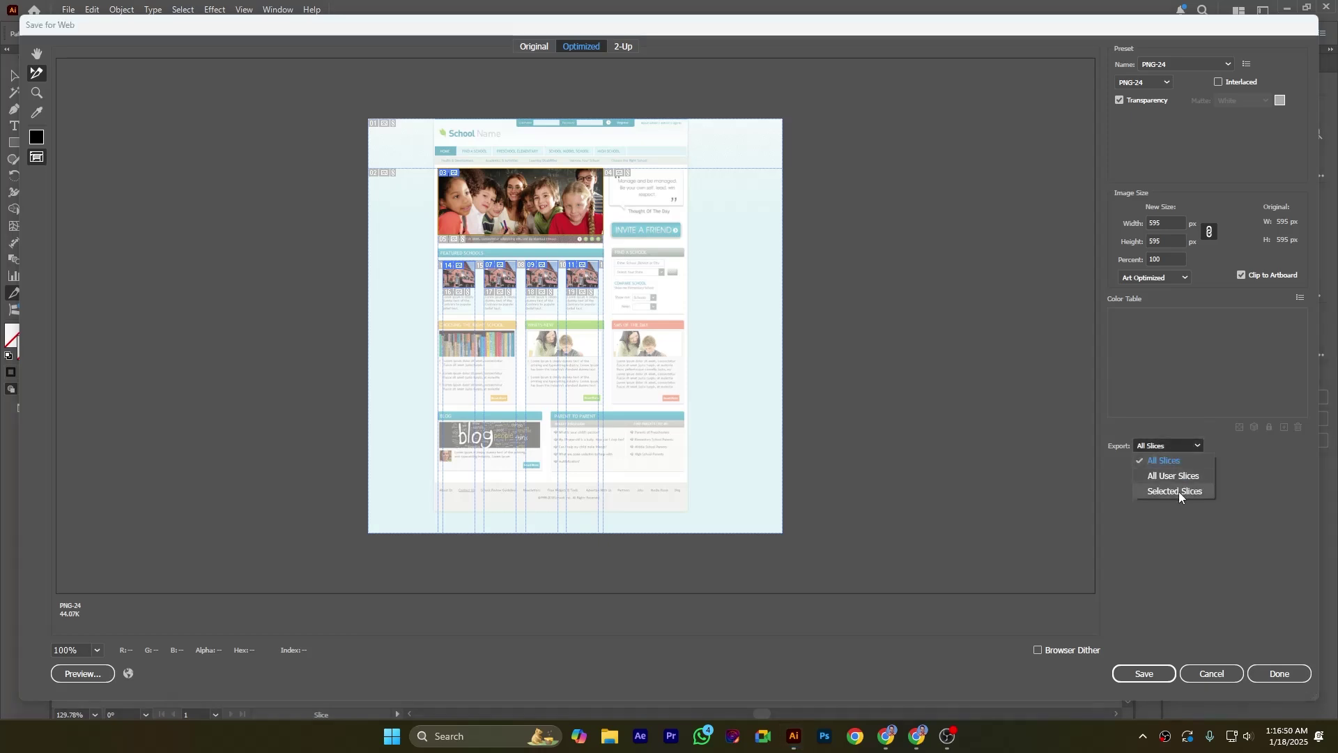
pyautogui.click(1168, 444)
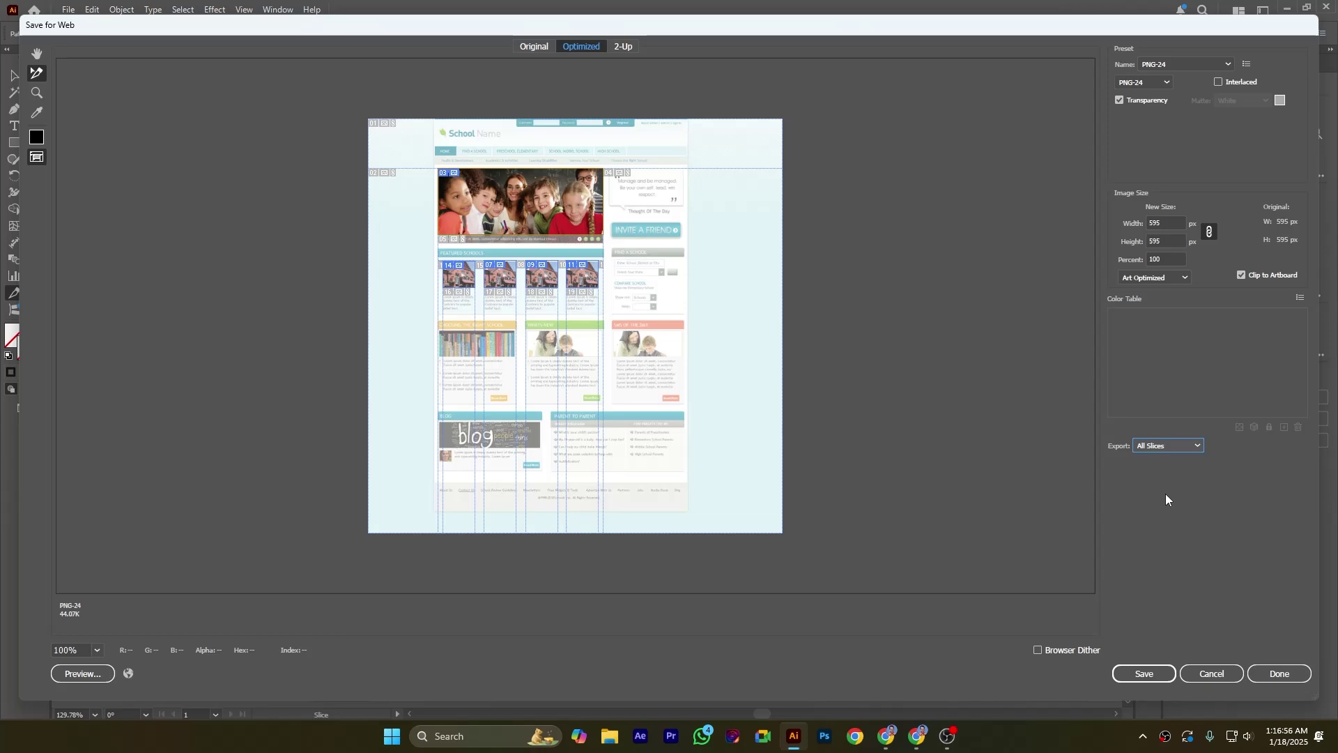
pyautogui.click(1172, 445)
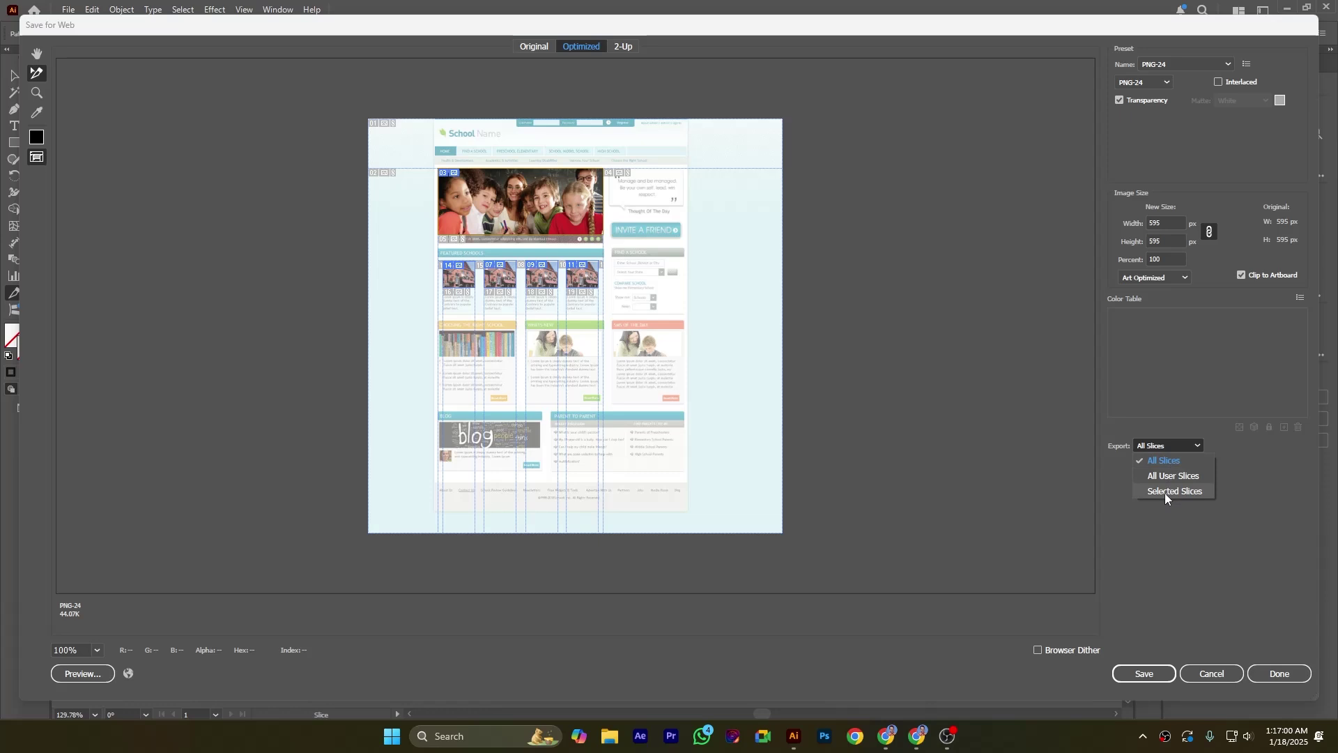
pyautogui.click(1164, 411)
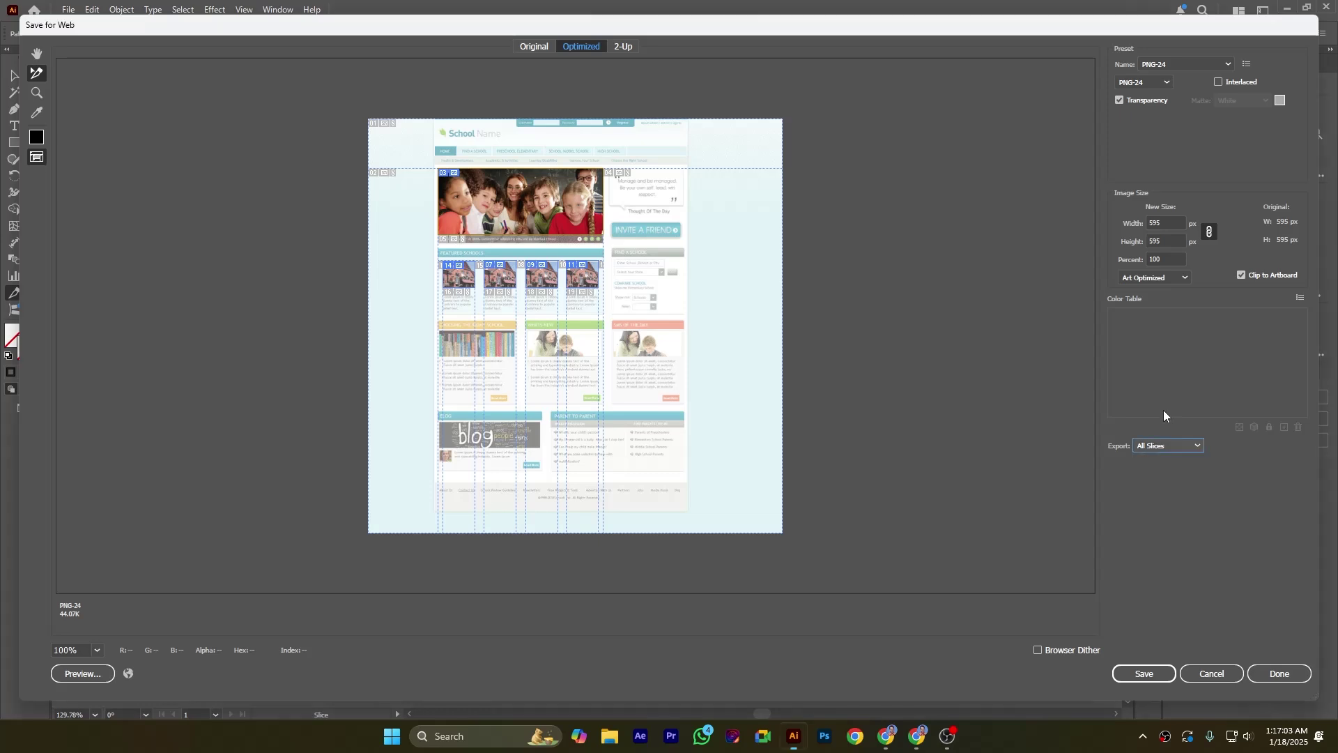
# Select the four Featured Schools thumbnail slices in the preview and limit the export to Selected Slices.
pyautogui.click(578, 280)
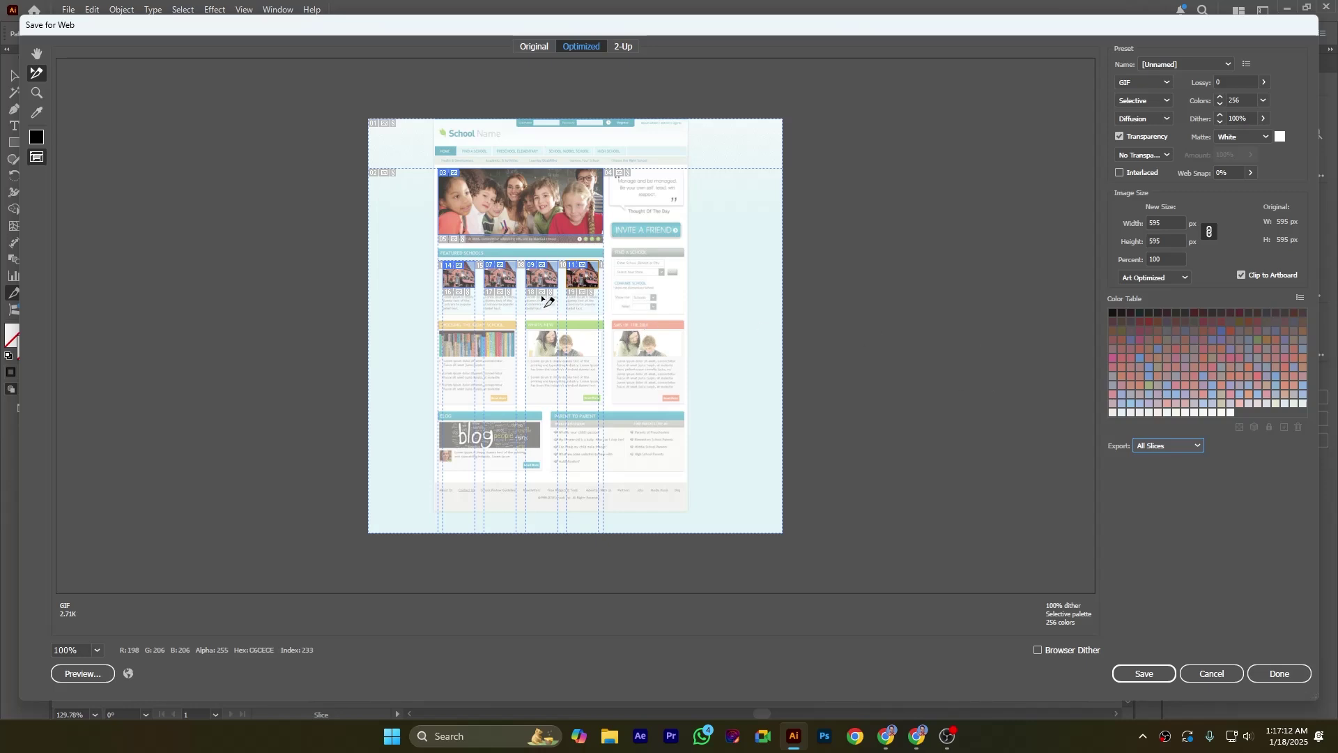
pyautogui.click(460, 286)
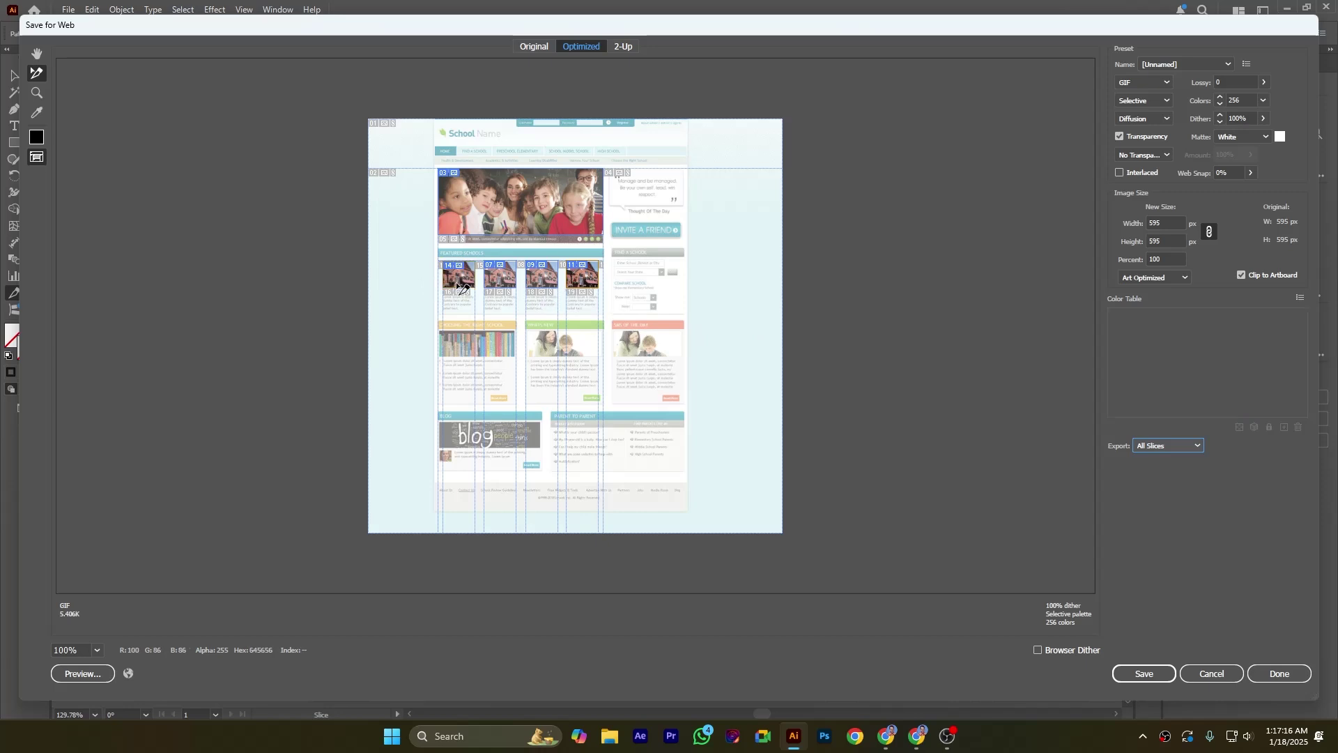
pyautogui.keyDown('shift'); pyautogui.click(511, 286); pyautogui.keyUp('shift')
pyautogui.keyDown('shift'); pyautogui.click(544, 286); pyautogui.keyUp('shift')
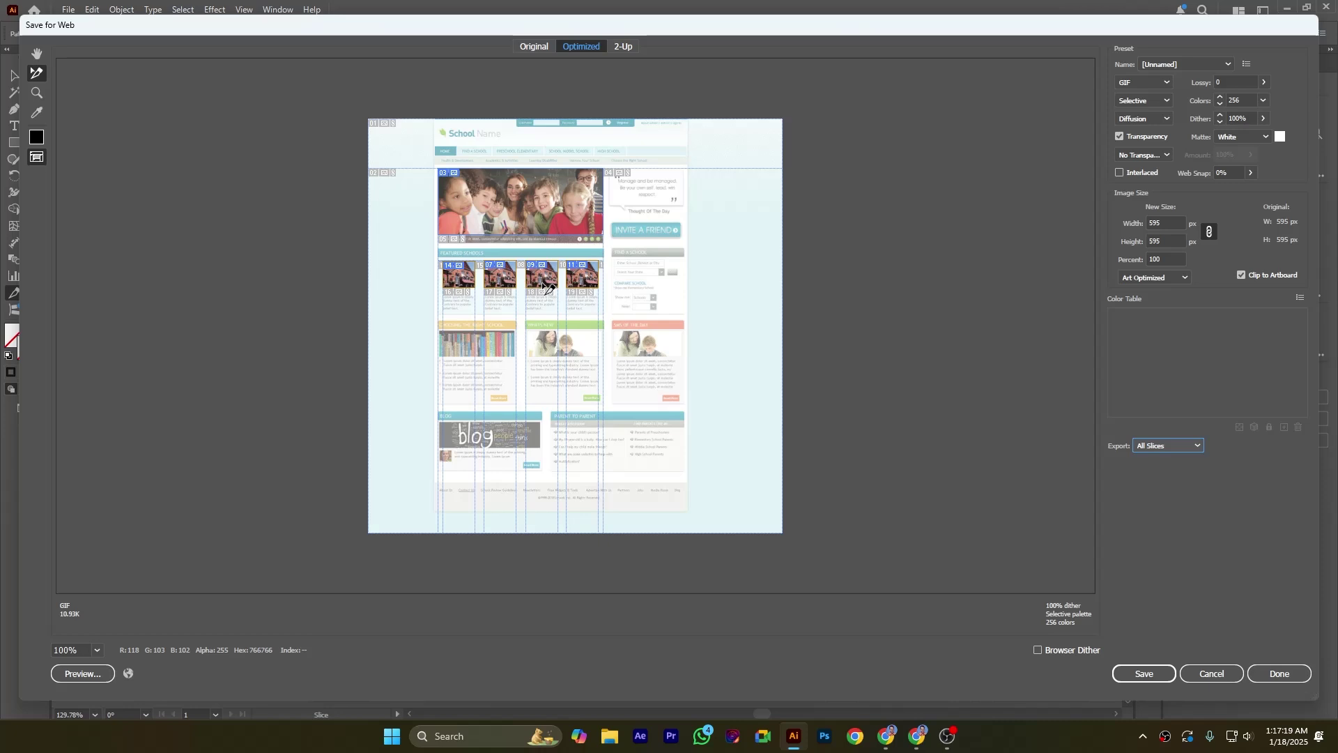
pyautogui.keyDown('shift'); pyautogui.click(586, 286); pyautogui.keyUp('shift')
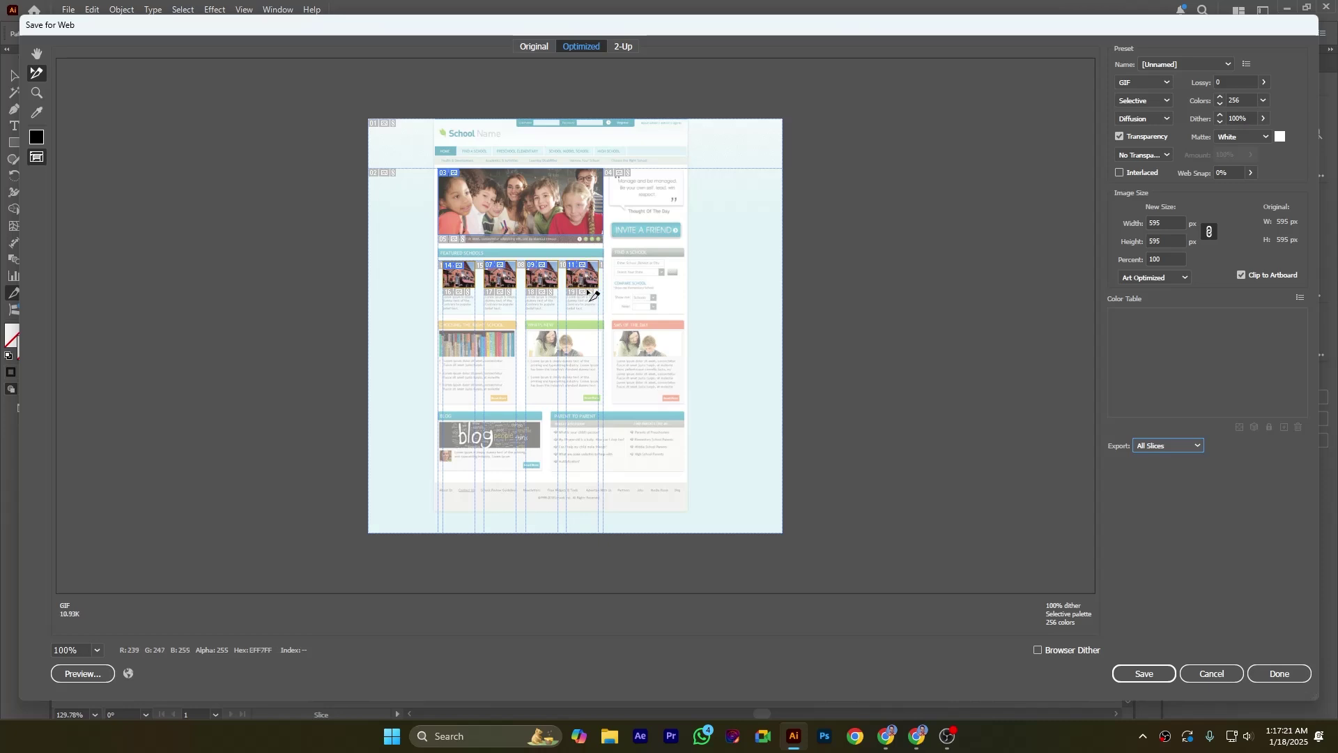
pyautogui.click(1193, 446)
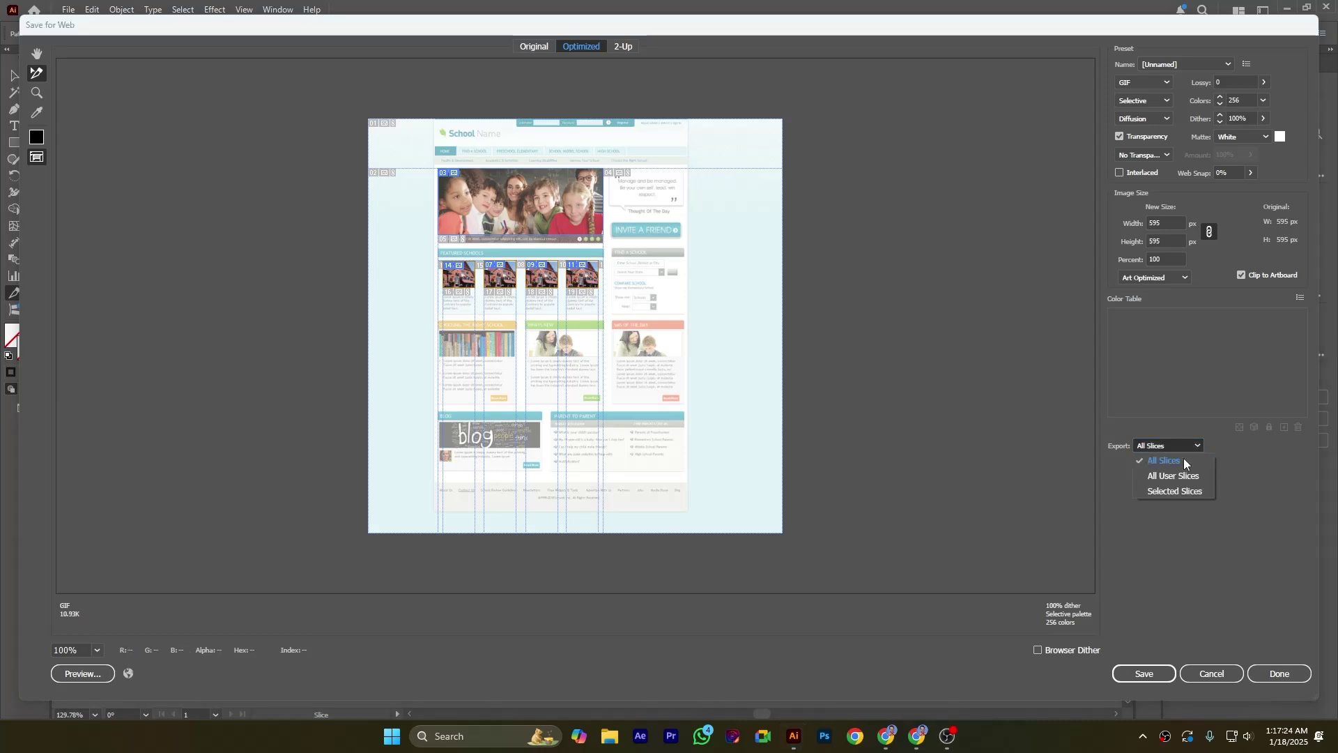
pyautogui.click(1174, 492)
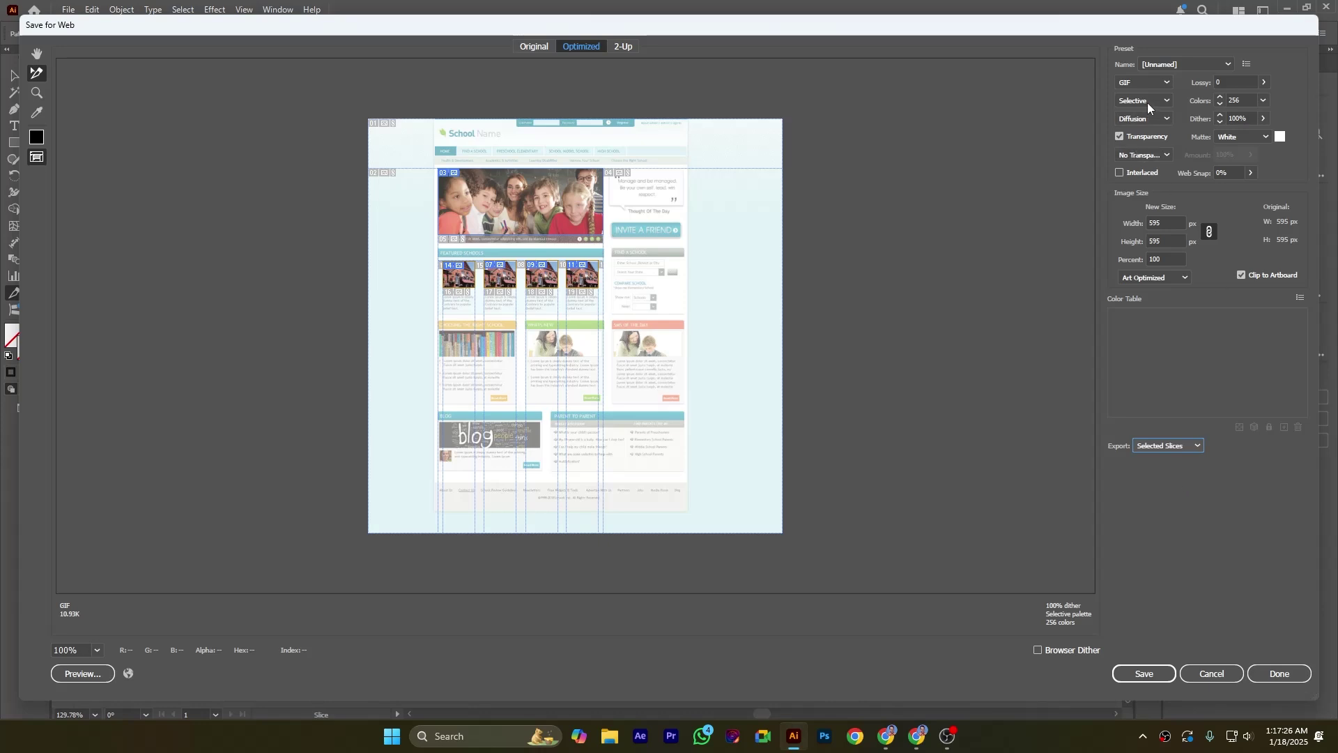
# Apply the PNG-24 preset to the four selected thumbnail slices, and bring up the save dialog but cancel it.
pyautogui.click(1162, 64)
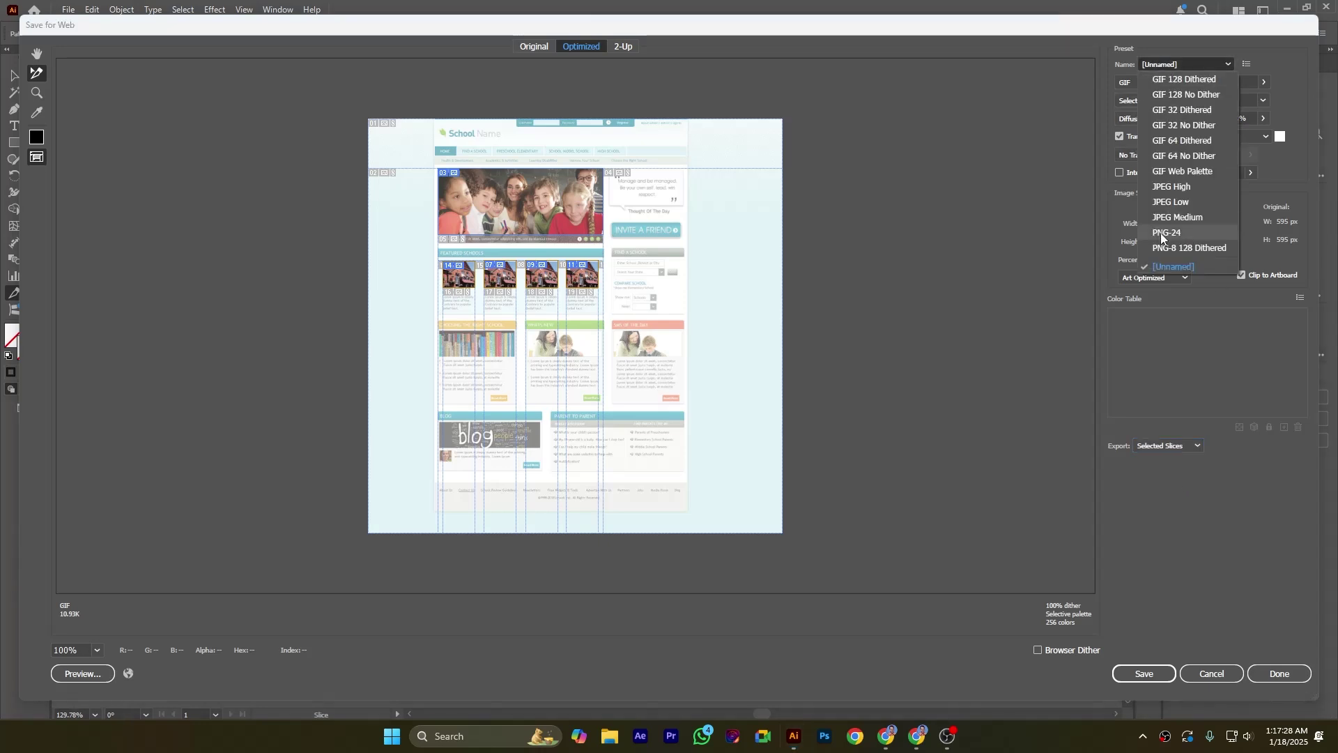
pyautogui.click(1161, 233)
pyautogui.click(1151, 82)
pyautogui.click(1136, 143)
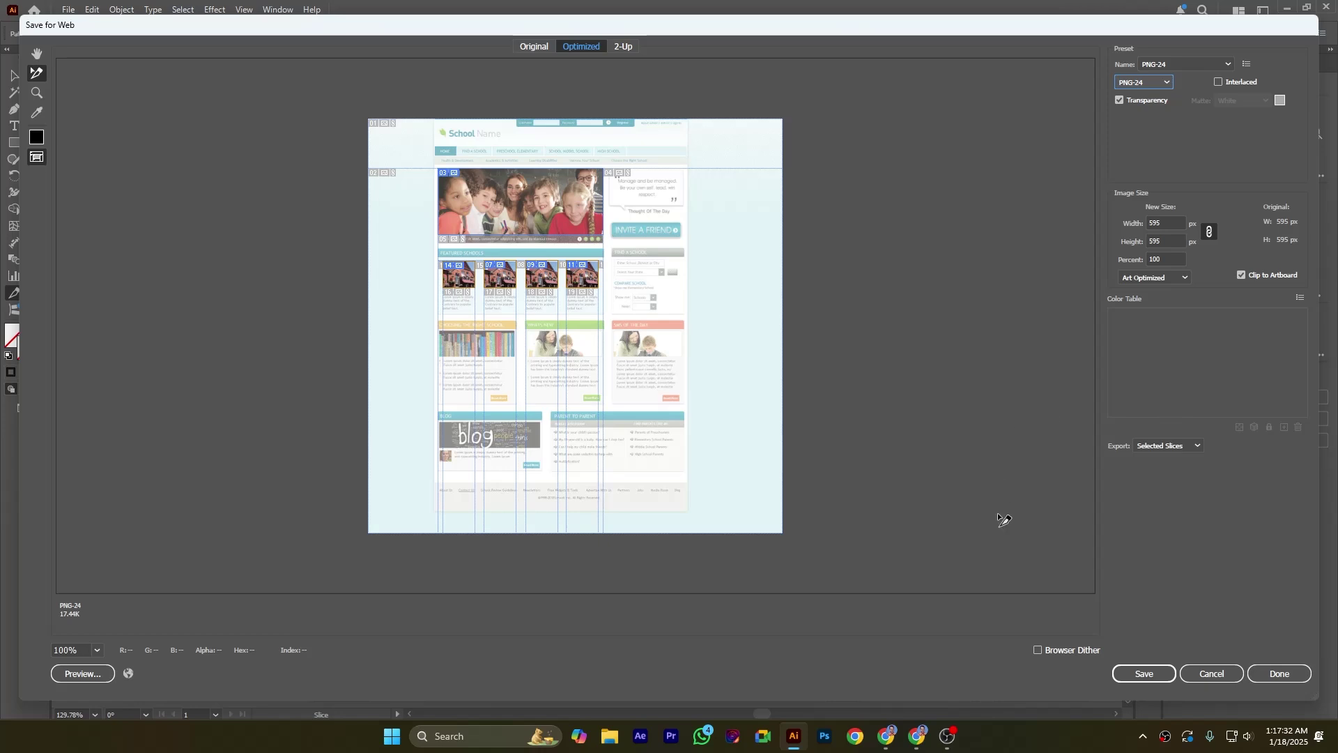
pyautogui.click(1143, 677)
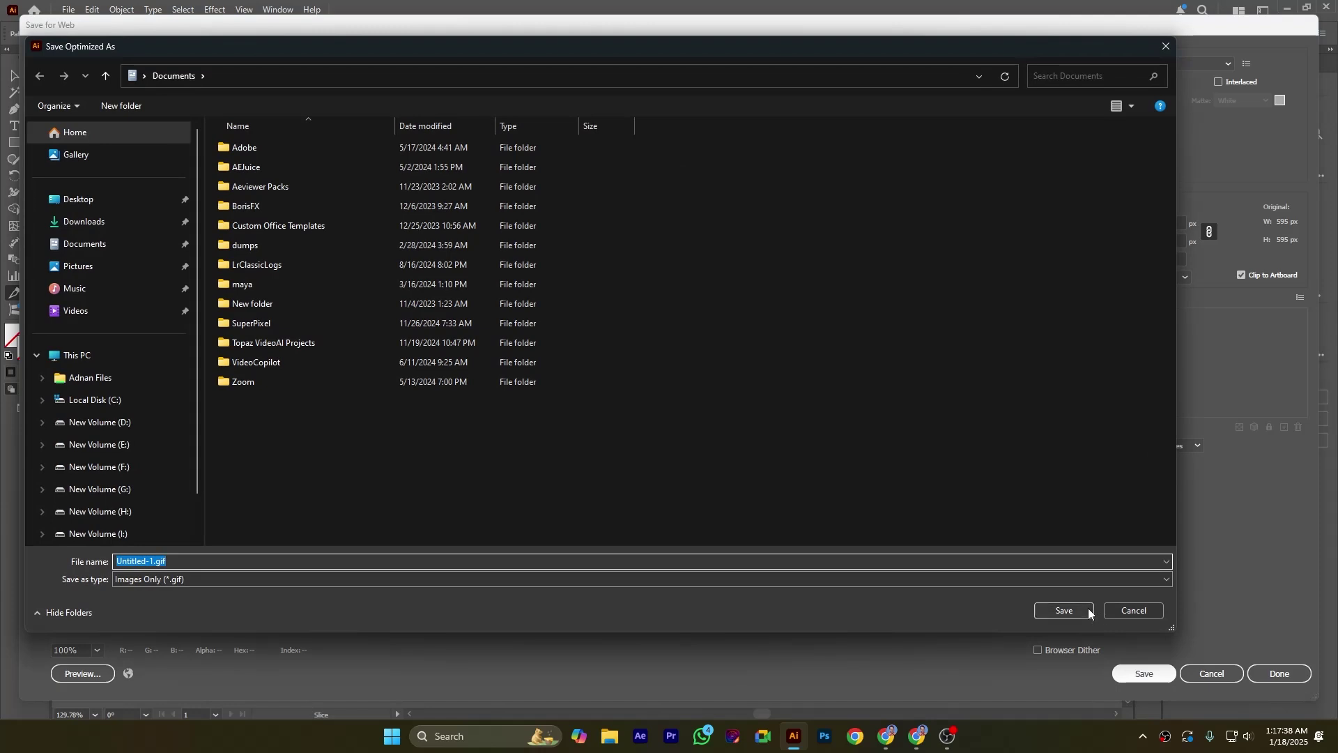
pyautogui.click(1132, 610)
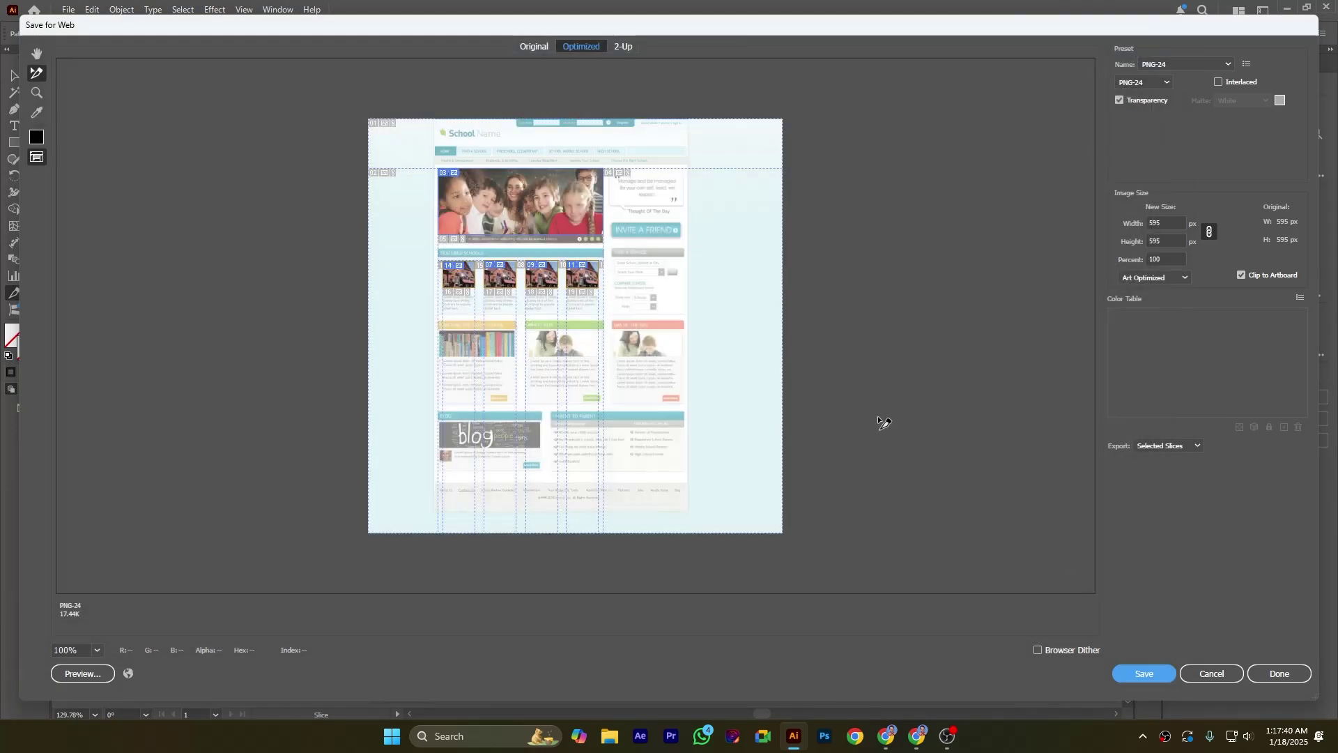